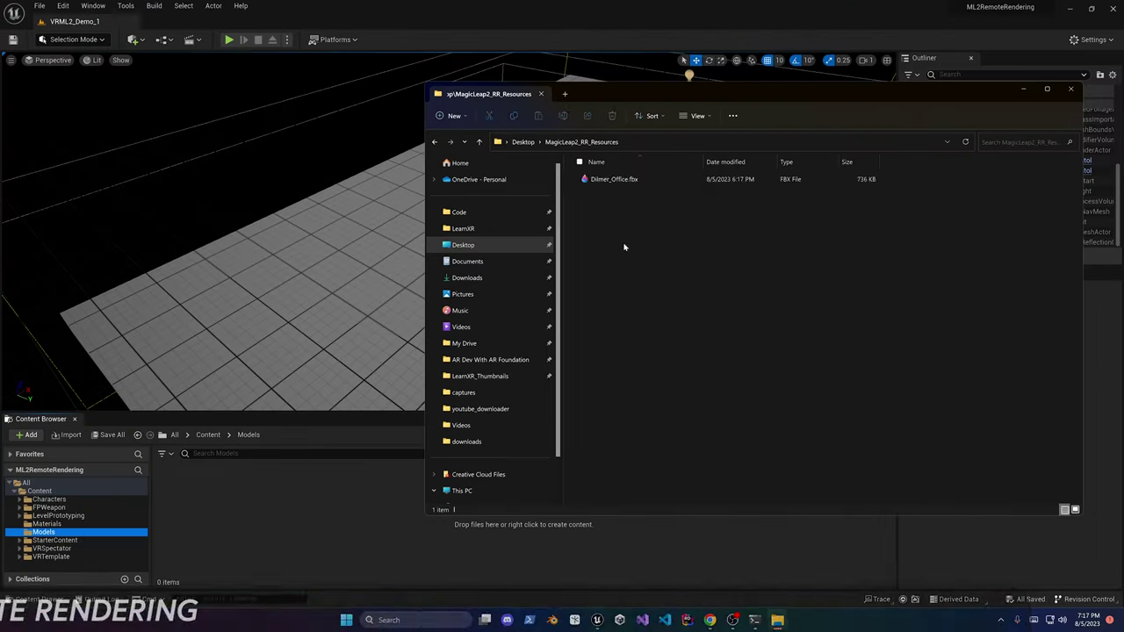
Import Dilmer_Office.fbx into the Models folder with Import Uniform Scale set to 100
left_click(614, 179)
left_click_drag(614, 179, 392, 453)
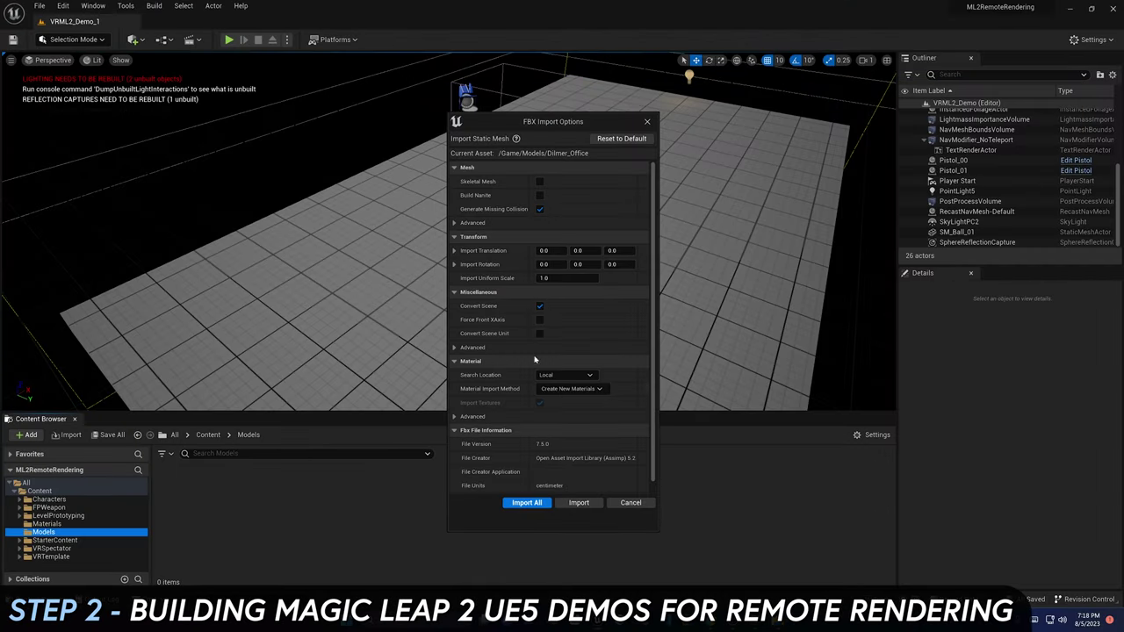
left_click(470, 224)
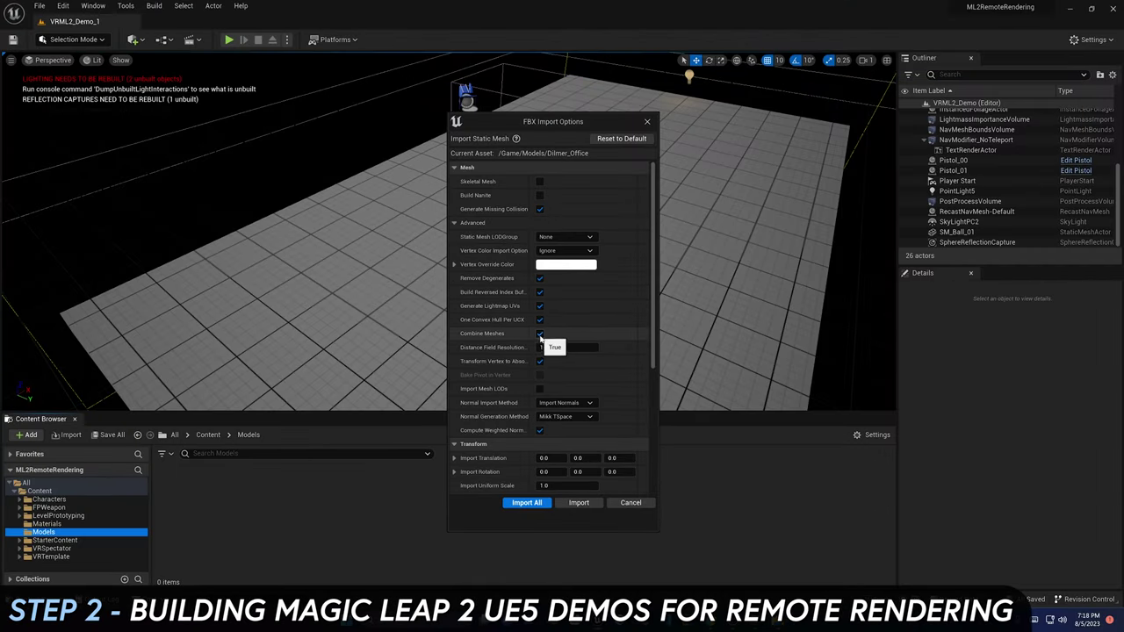
scroll(643, 425, "down", 5)
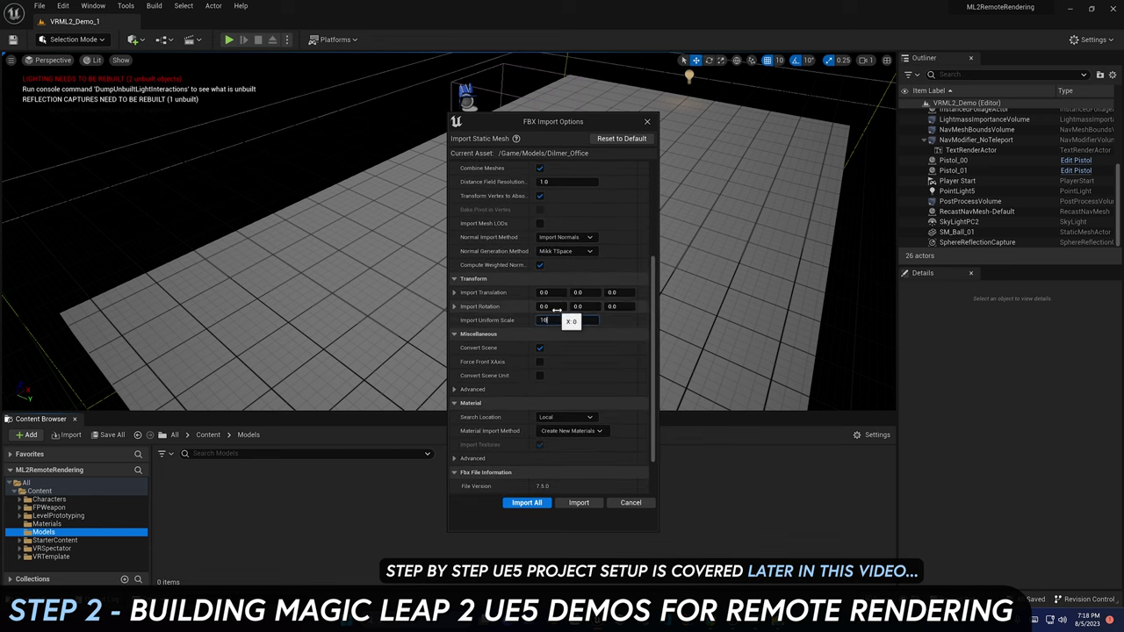
scroll(657, 383, "down", 2)
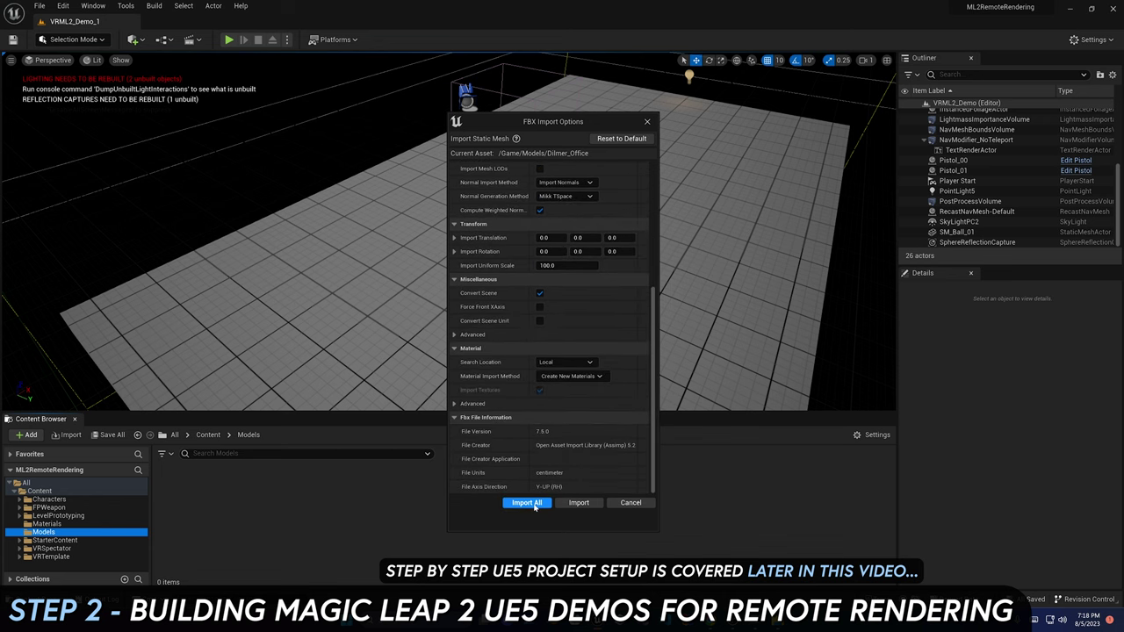
left_click(531, 504)
Place the Dilmer_Office mesh in the level and orbit to inspect it
scroll(633, 528, "down", 2)
left_click_drag(520, 514, 420, 299)
right_click_drag(421, 299, 369, 246)
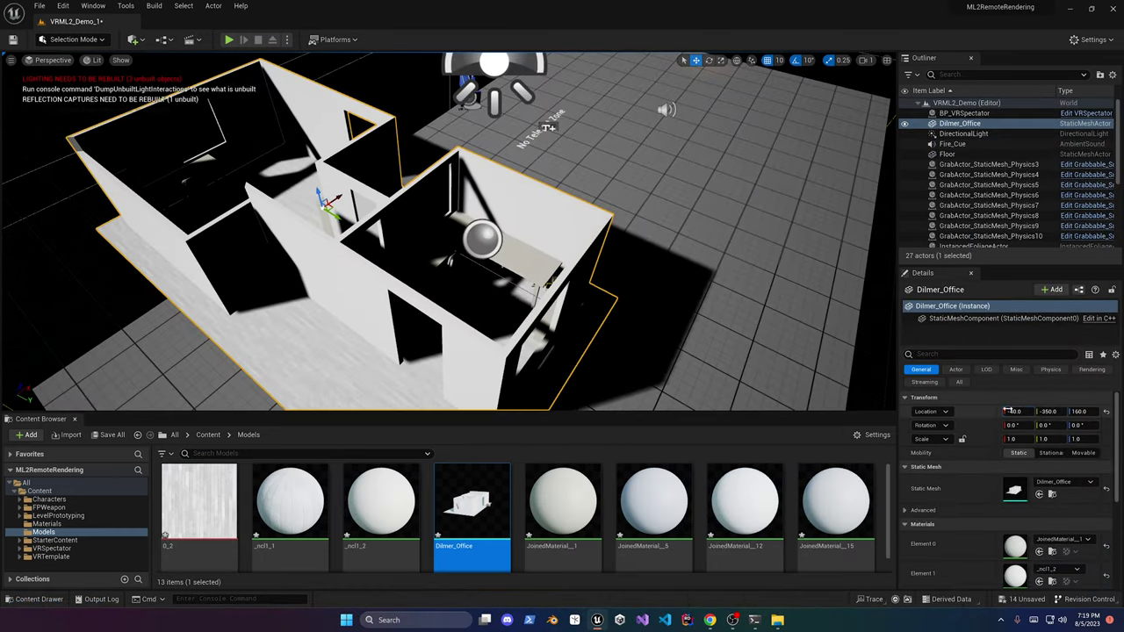
Shift Dilmer_Office along X and delete the old Floor actor
left_click_drag(1008, 411, 1009, 411)
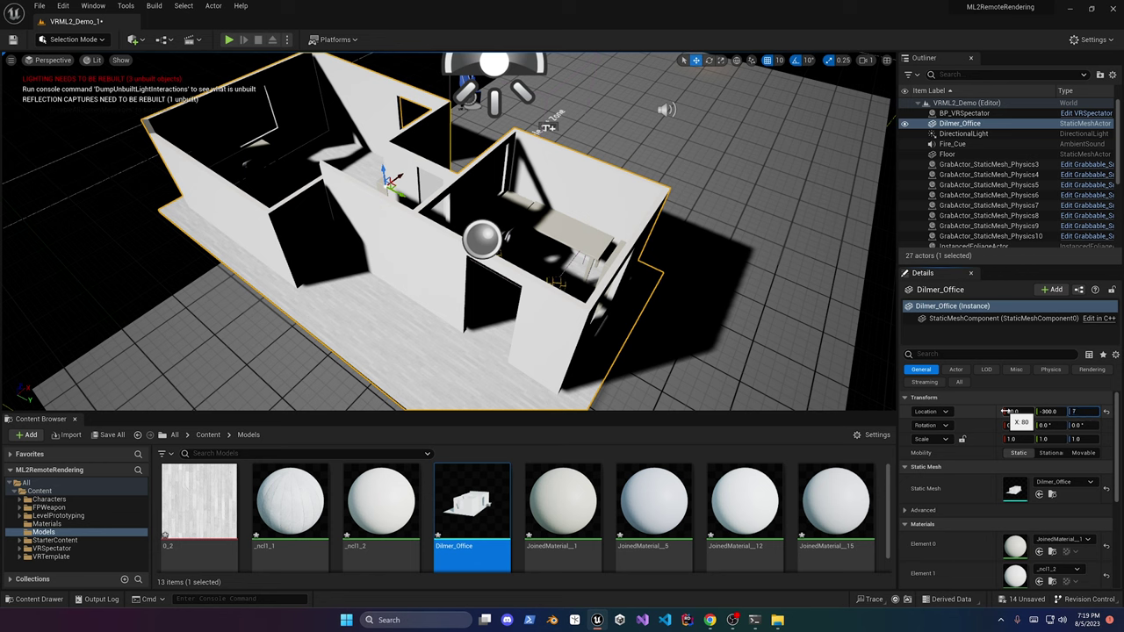
left_click(947, 153)
key("Delete")
In unlit view, check the Player Start, the four grab cubes and Pistol_01 on the desk
right_click_drag(439, 264, 453, 259)
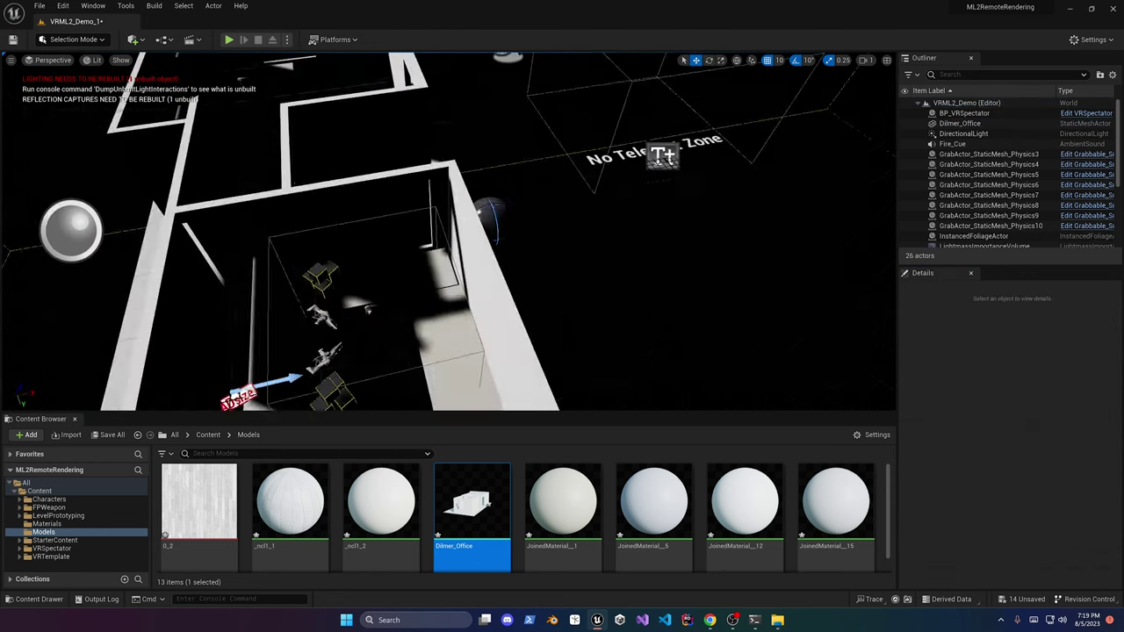
key("alt+3")
left_click(338, 325)
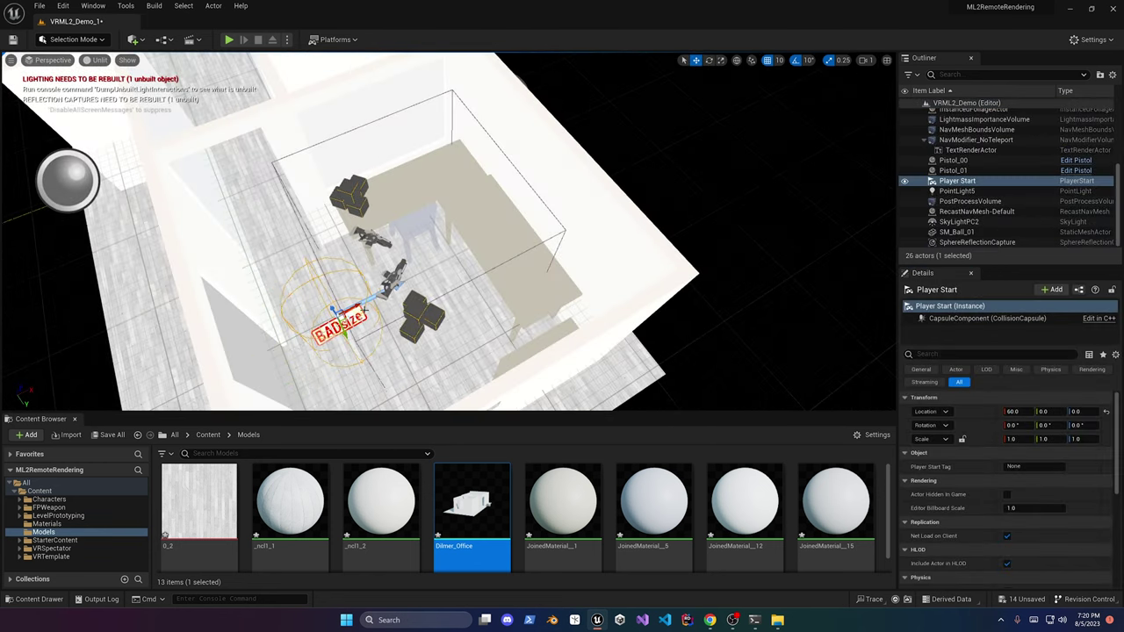
left_click(422, 314)
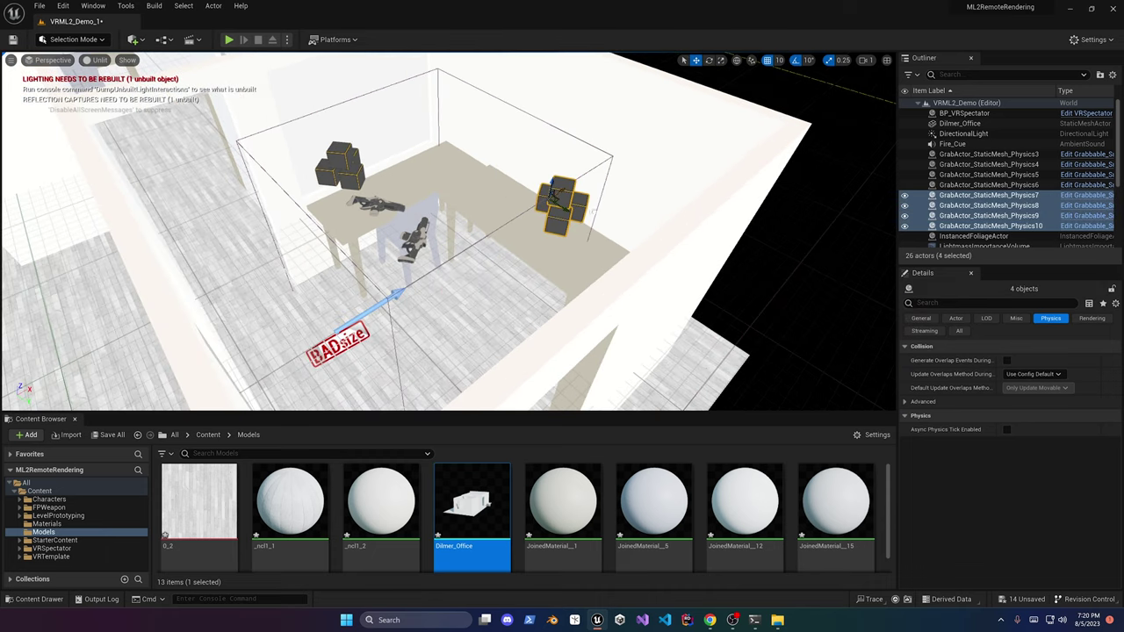
left_click(459, 241)
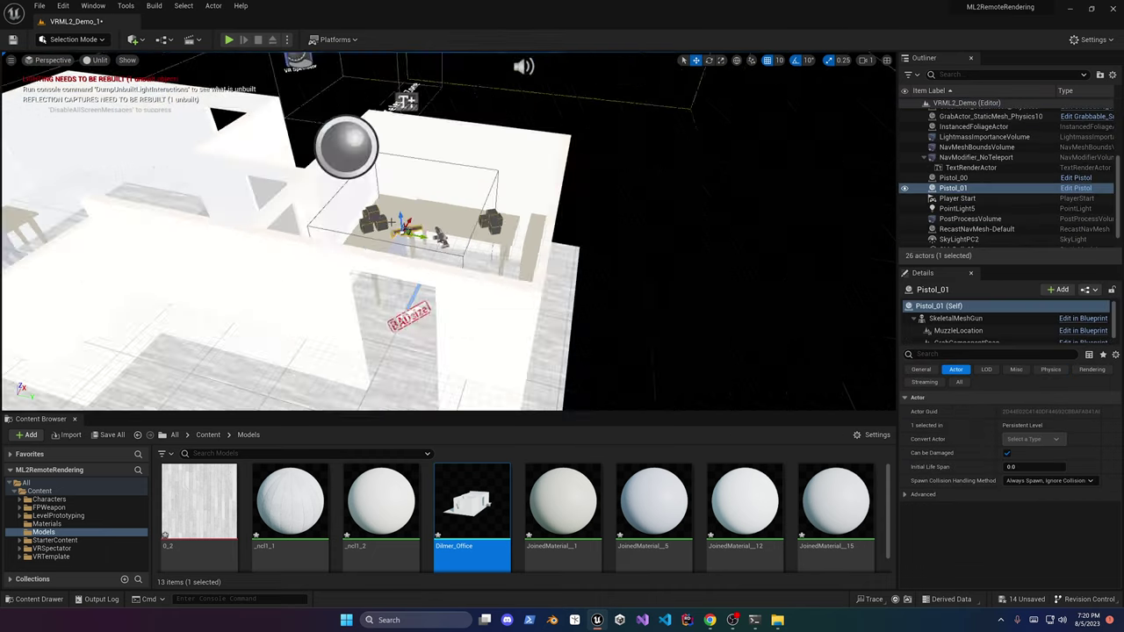
key("f")
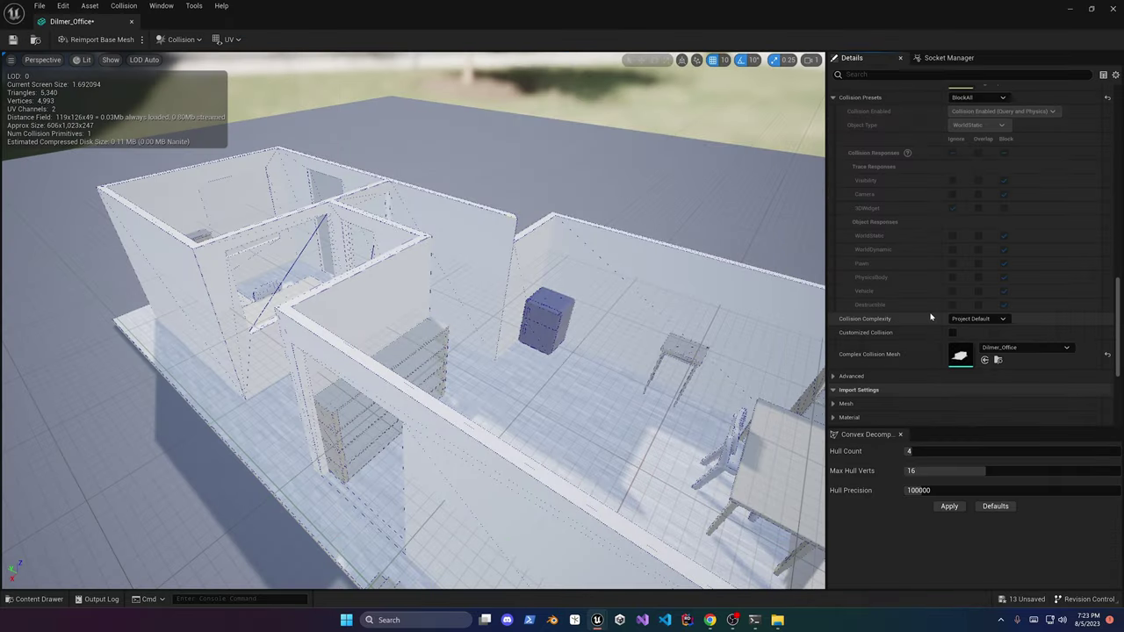
Set the office mesh's Collision Complexity to Use Complex Collision As Simple
left_click(978, 318)
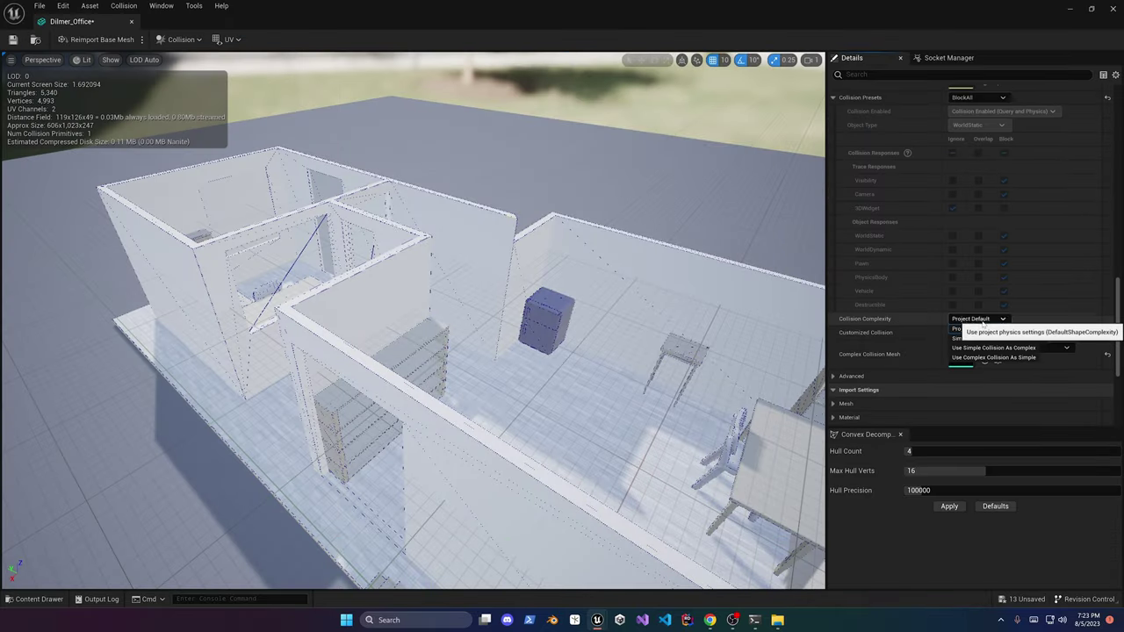
left_click(994, 358)
left_click(992, 319)
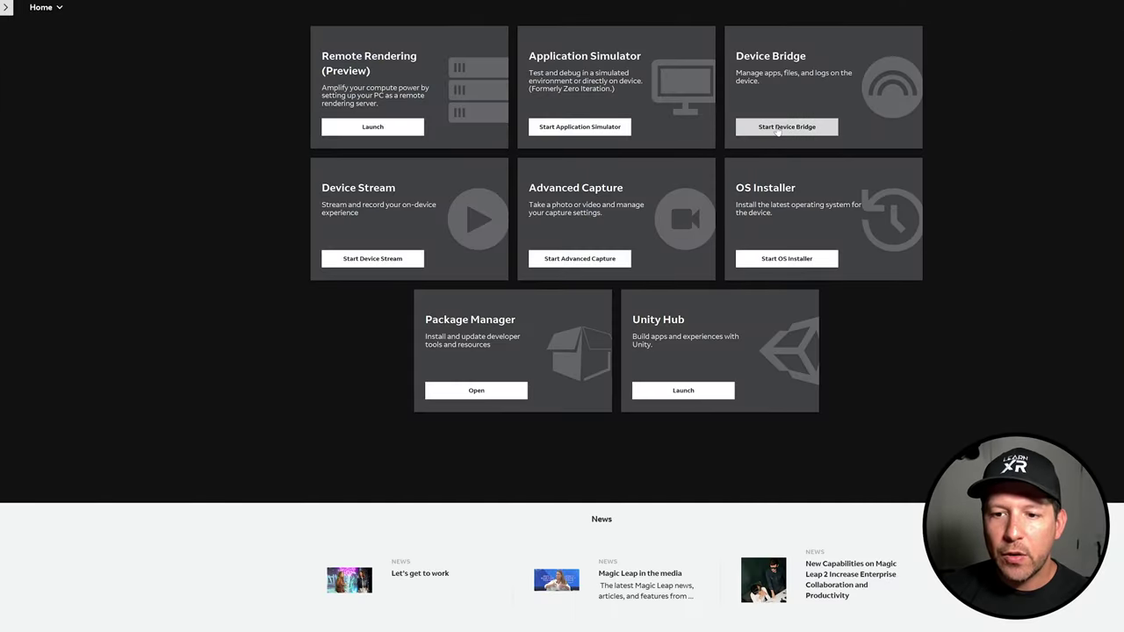
Launch Remote Rendering from Magic Leap Hub's home page to get a pairing code
left_click(785, 124)
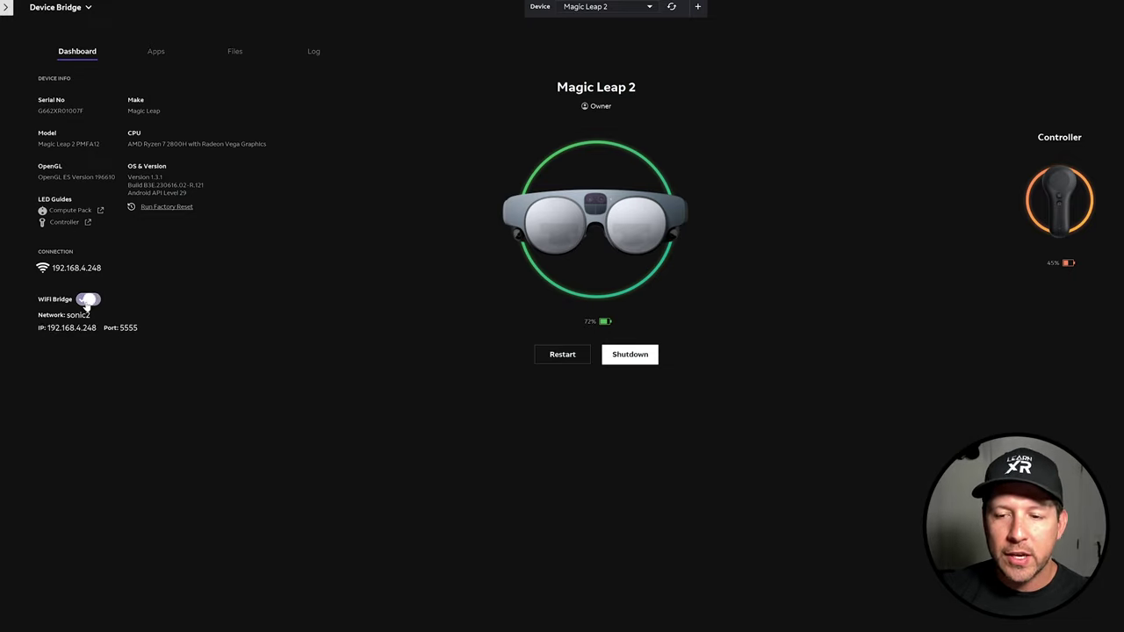
left_click(9, 8)
left_click(13, 18)
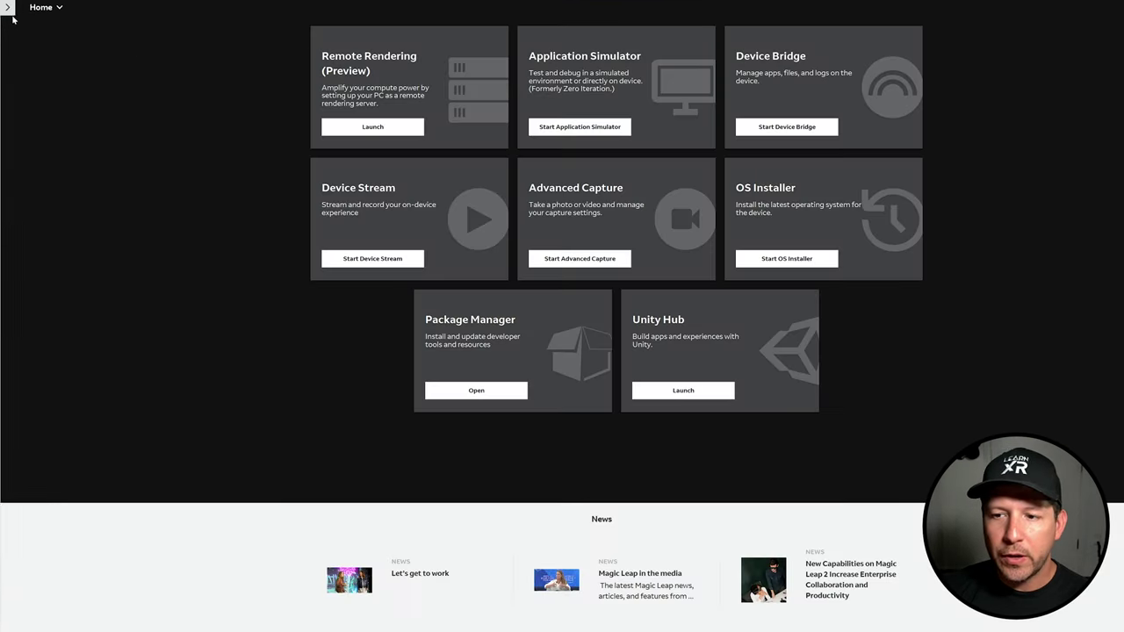
left_click(334, 128)
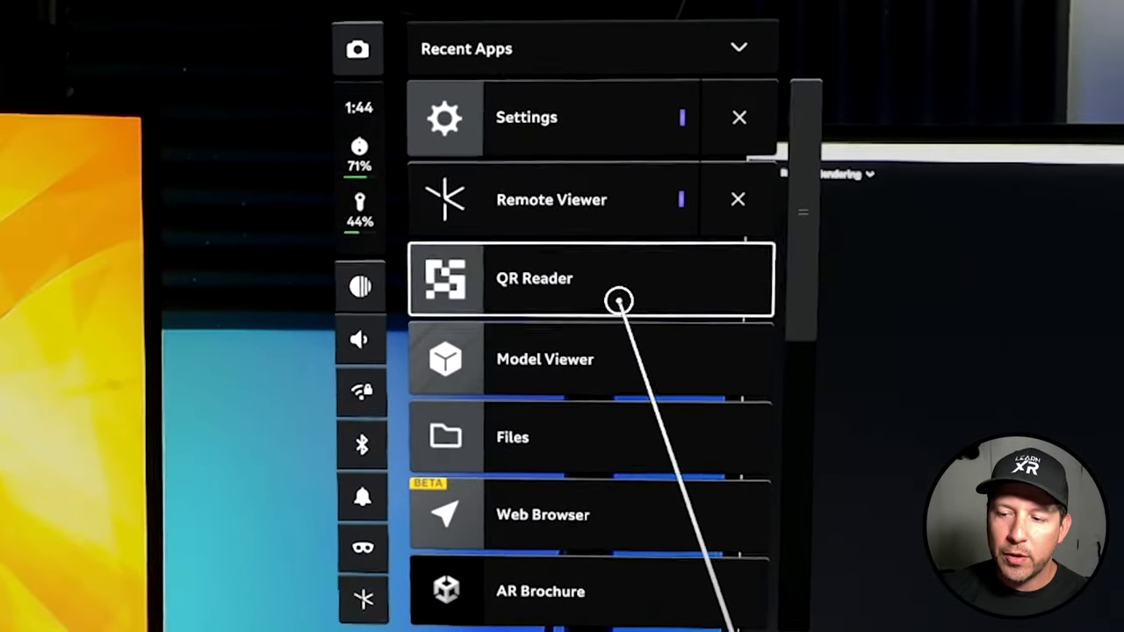
Scan the pairing QR code with QR Reader, open it in Remote Viewer, and allow eye tracking
left_click(615, 297)
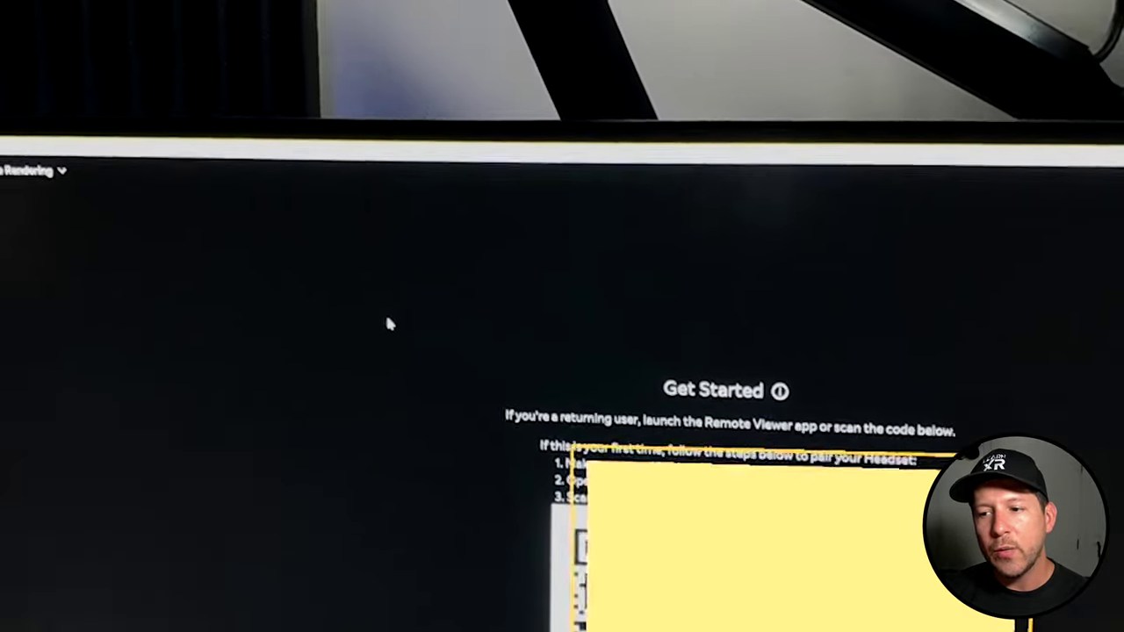
left_click(760, 562)
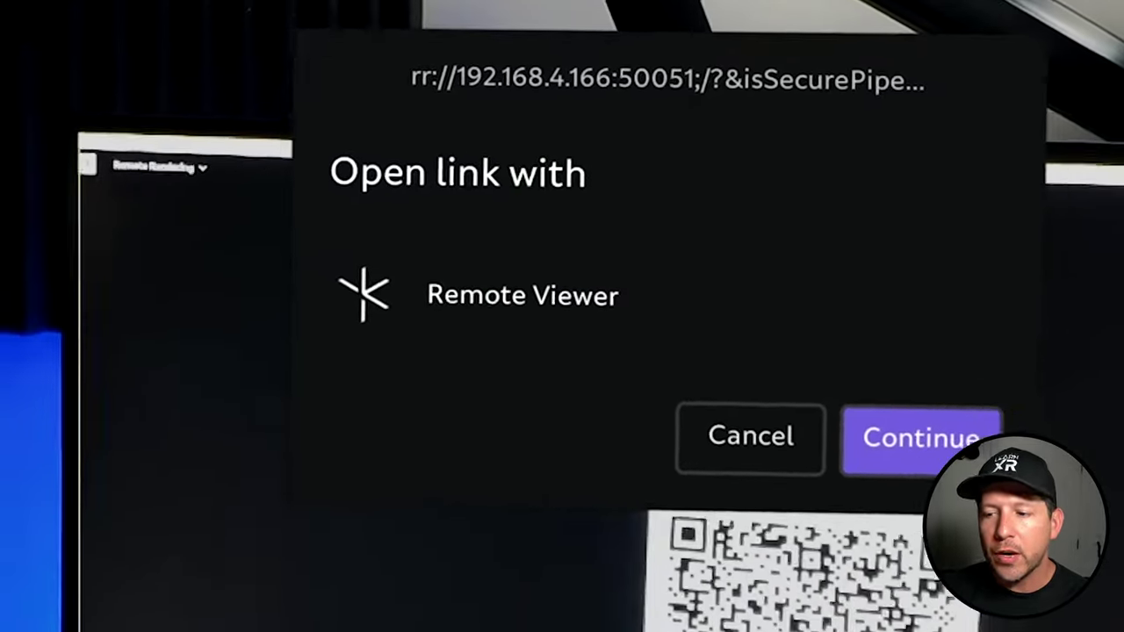
left_click(839, 439)
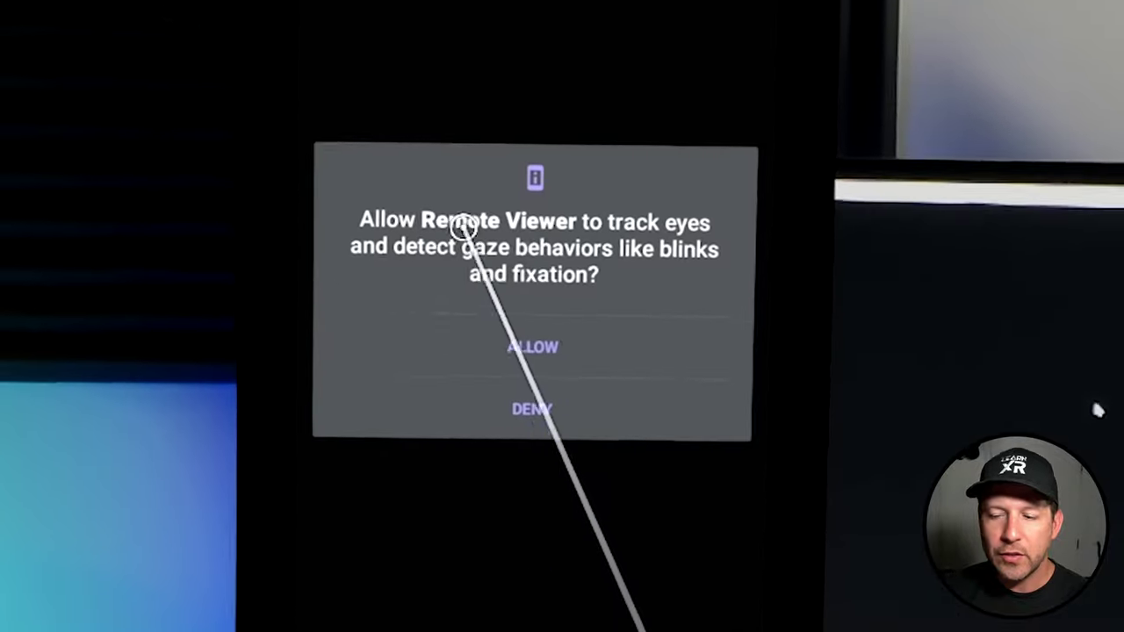
left_click(566, 343)
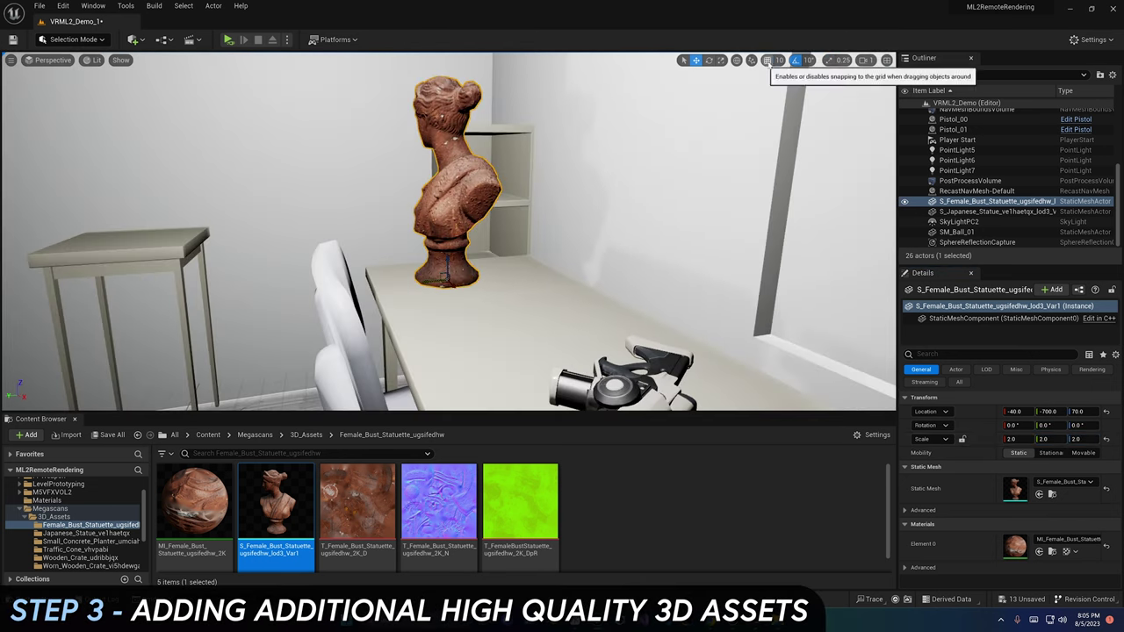
Nudge S_Japanese_Statue beside the fridge, scale it to 1.25, then open Small_Concrete_Planter
double_click(997, 212)
left_click_drag(440, 282, 438, 286)
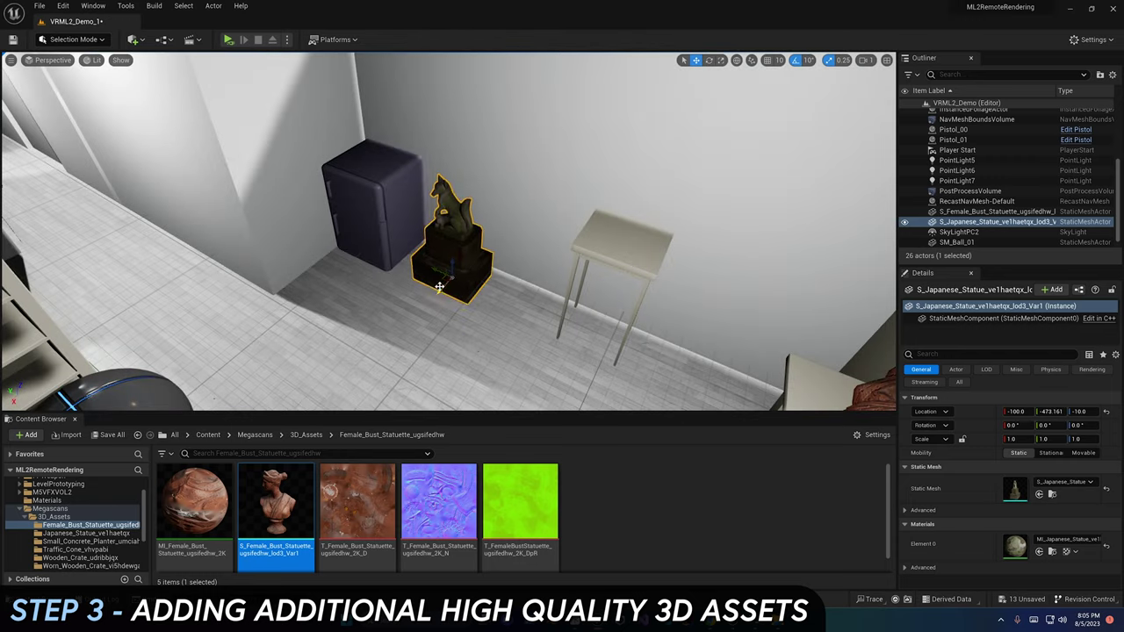
type("1.25")
key("Return")
key("r")
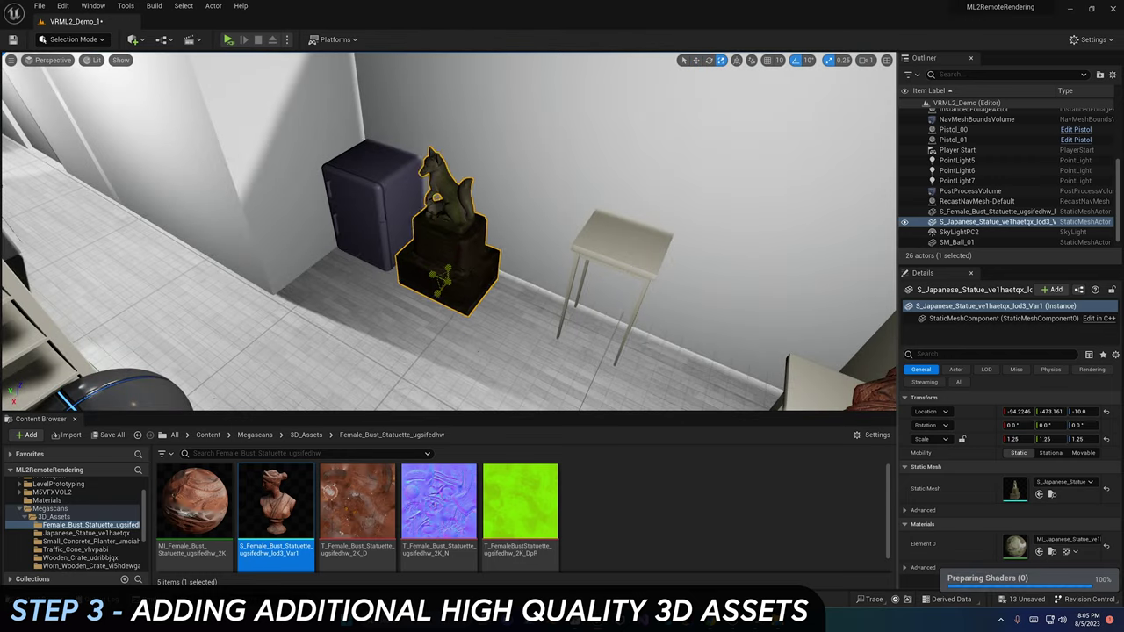
left_click_drag(435, 276, 738, 281, "alt")
left_click(91, 541)
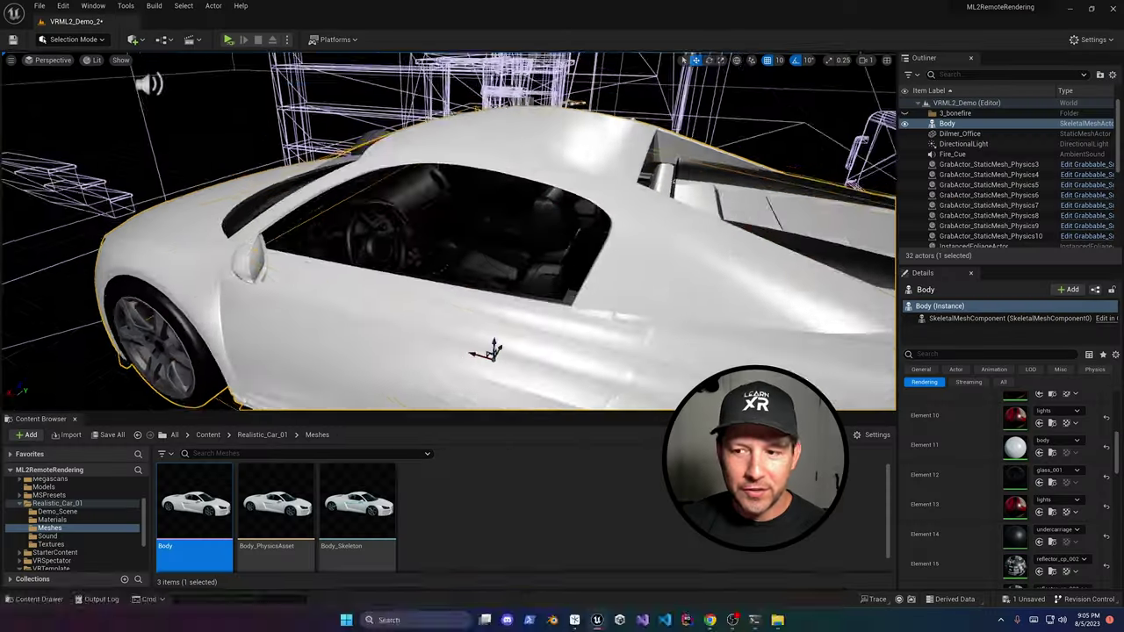
scroll(331, 230, "down", 10)
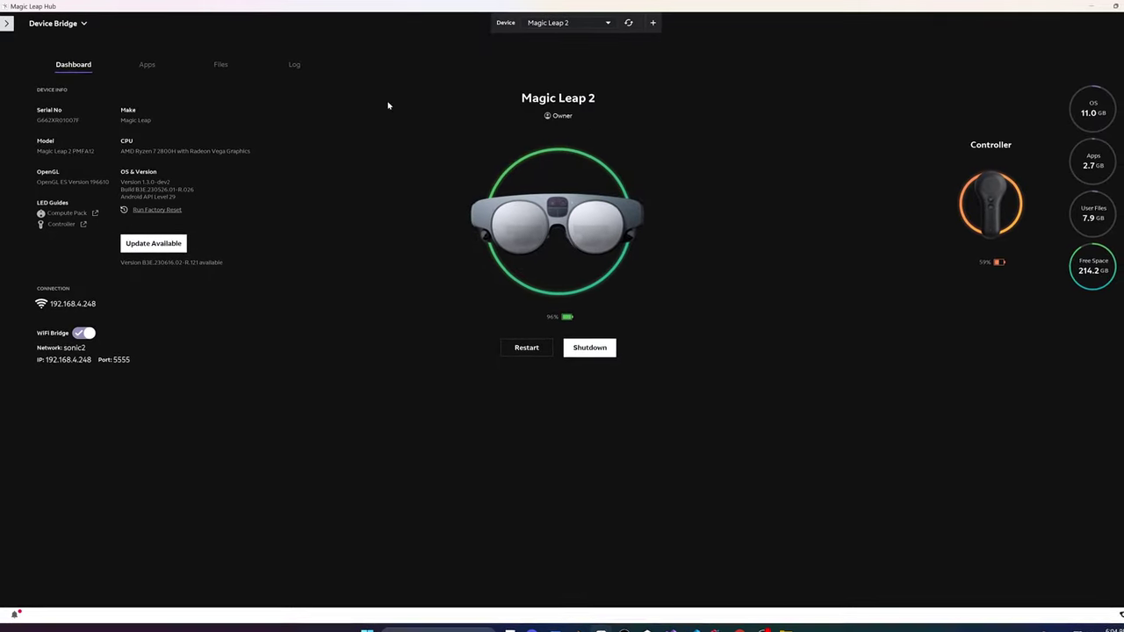
Review the headset's installed apps, then its stored files, in Device Bridge
left_click(148, 66)
left_click(222, 66)
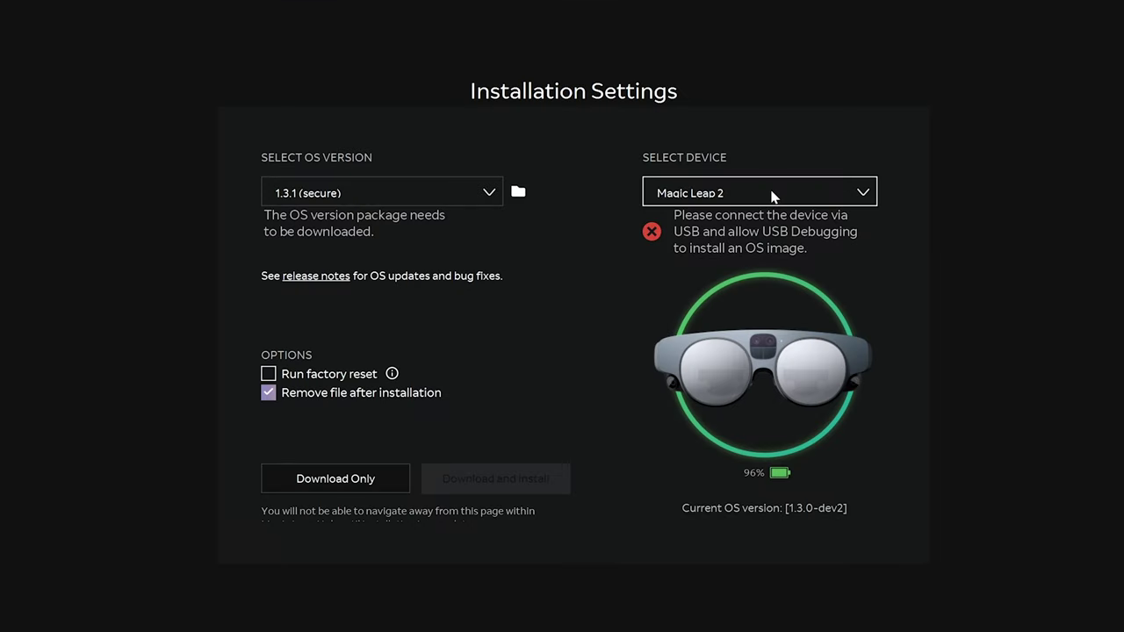
Open OS installation settings, load ml2-developer.magicleap.com/downloads, then return to Magic Leap Hub
left_click(413, 186)
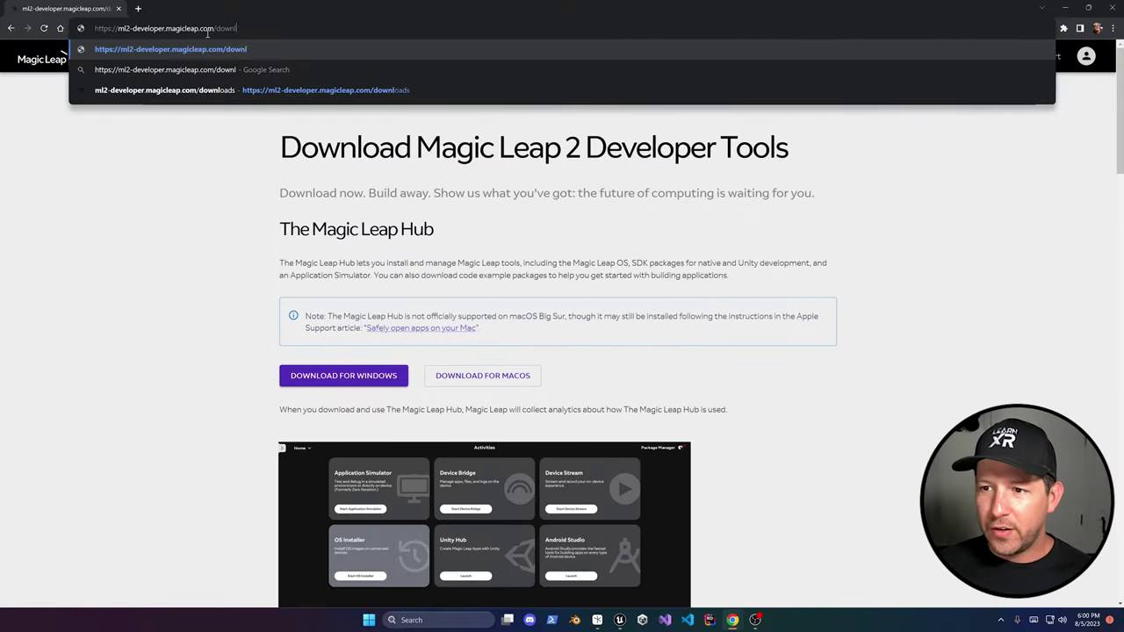
key("Return")
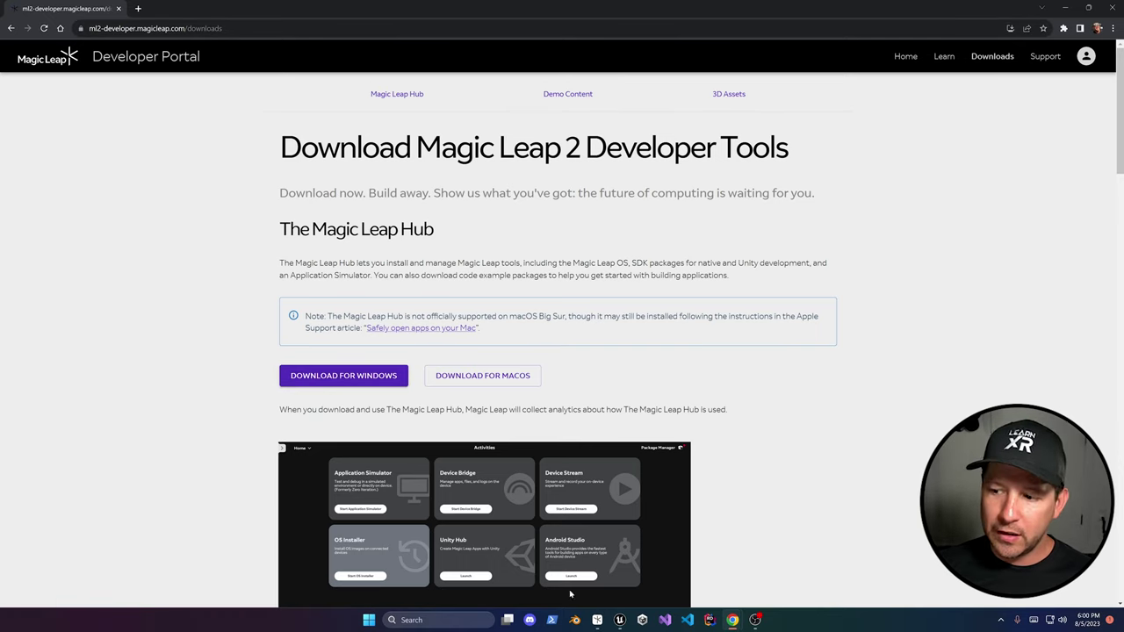
left_click(598, 620)
Queue Magic Leap Remote Rendering version 1.3.109 for install in Package Manager's All list
left_click(718, 251)
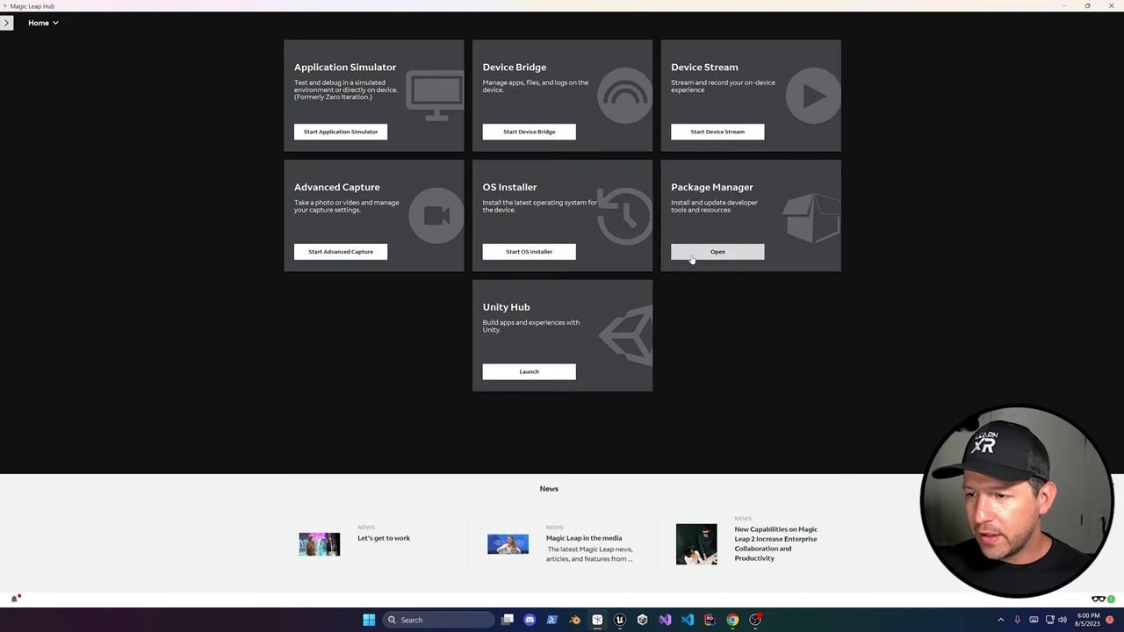
left_click(446, 31)
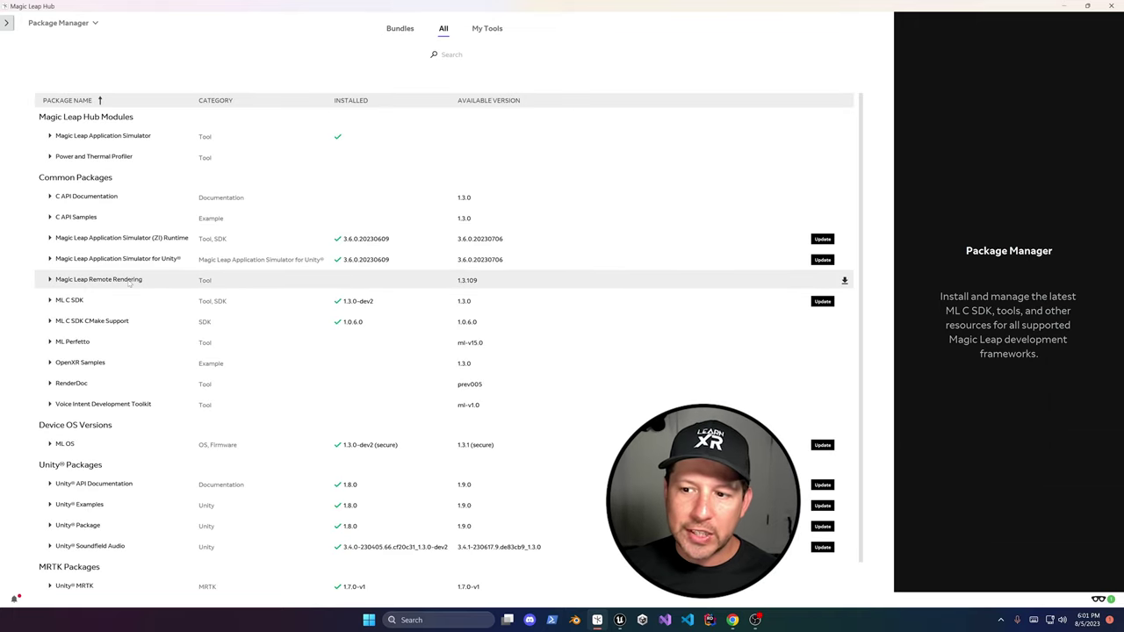
left_click(129, 281)
left_click(713, 281)
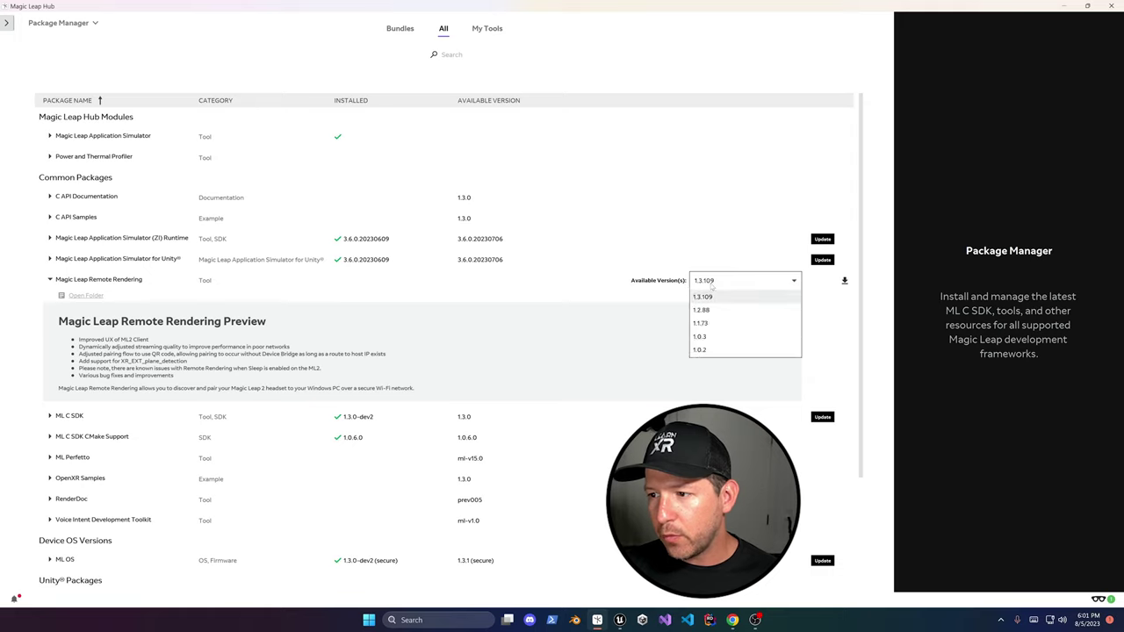
left_click(713, 298)
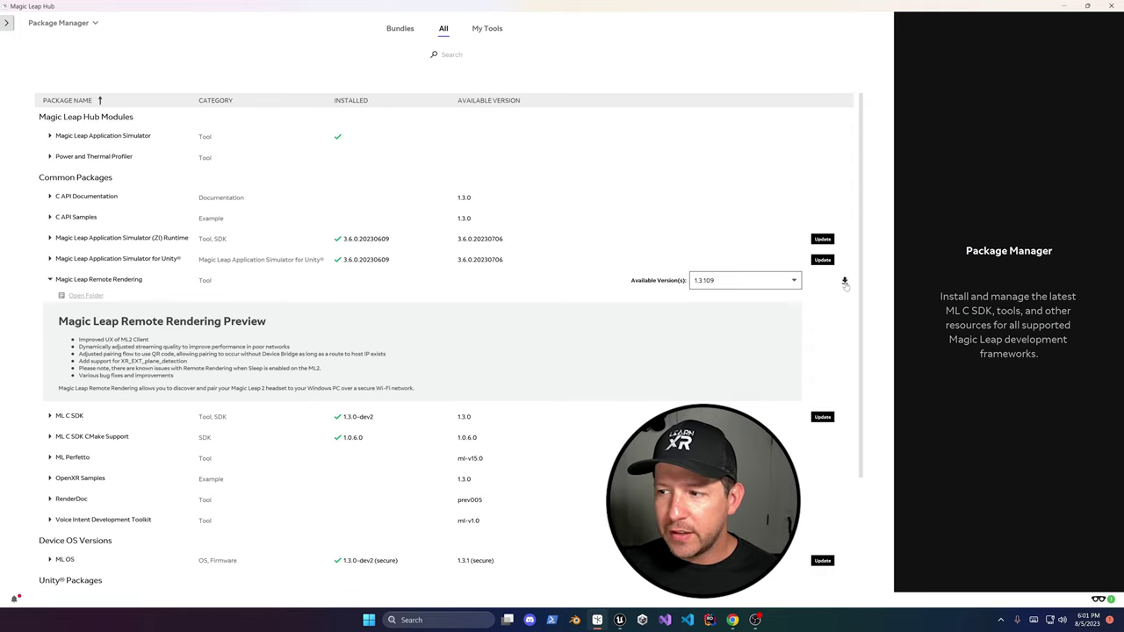
left_click(844, 280)
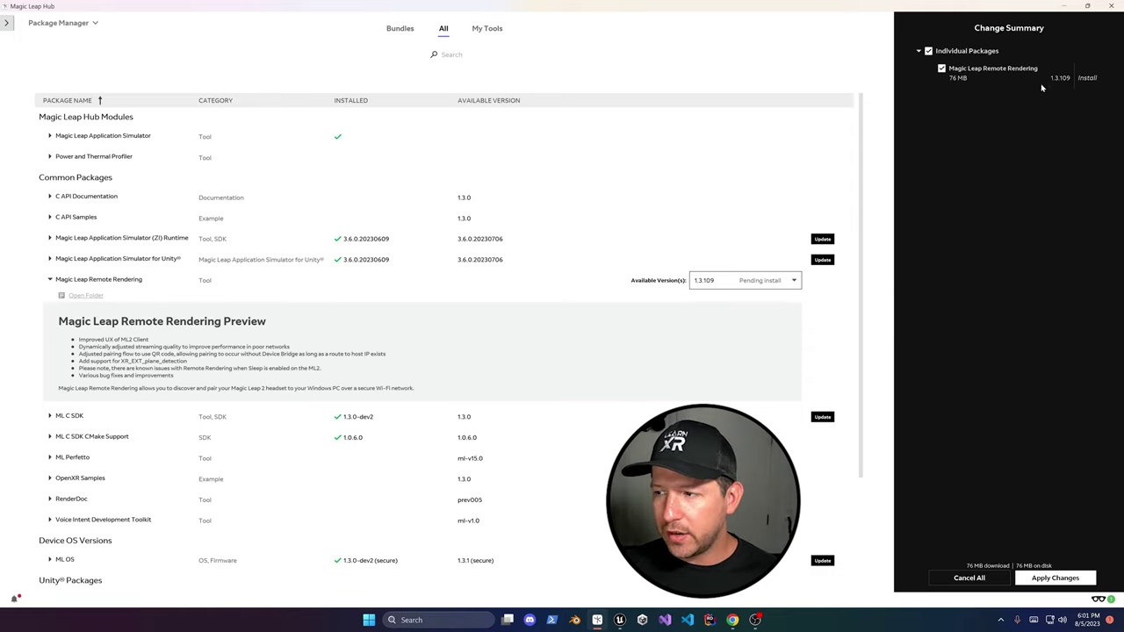
Apply changes, finish the setup wizard with defaults, and install the client APK on the device
left_click(1055, 578)
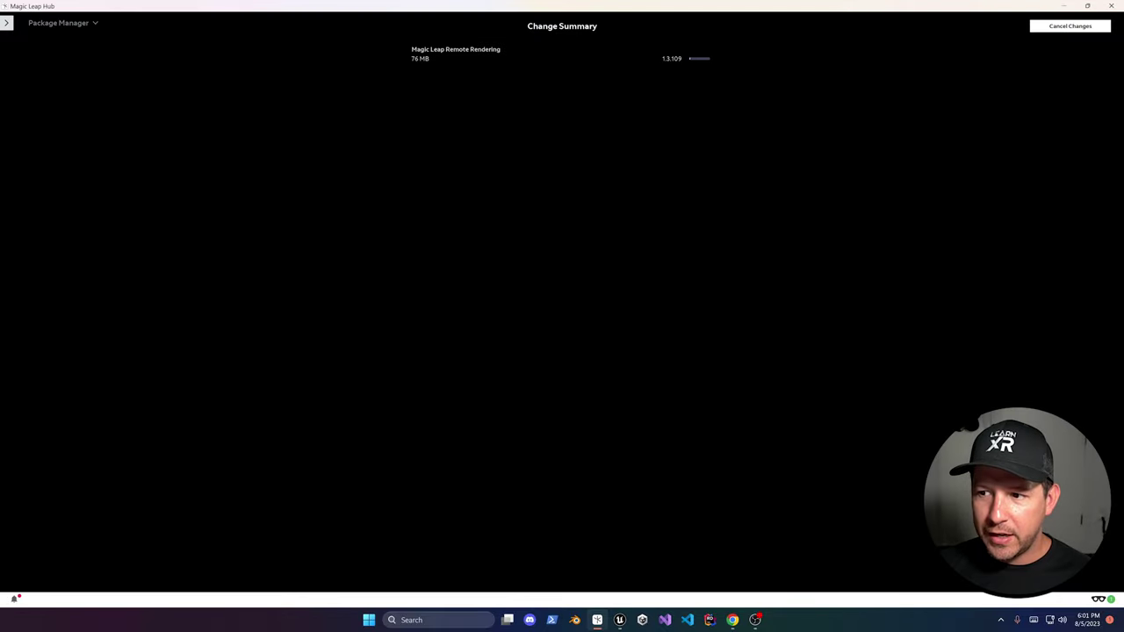
left_click(617, 391)
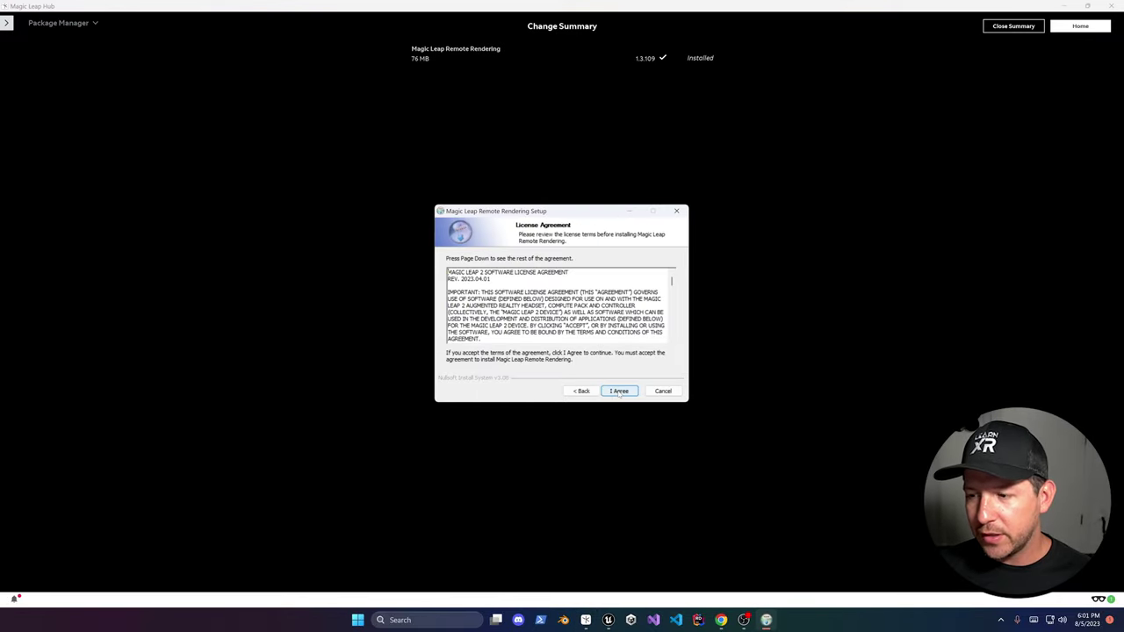
left_click(619, 391)
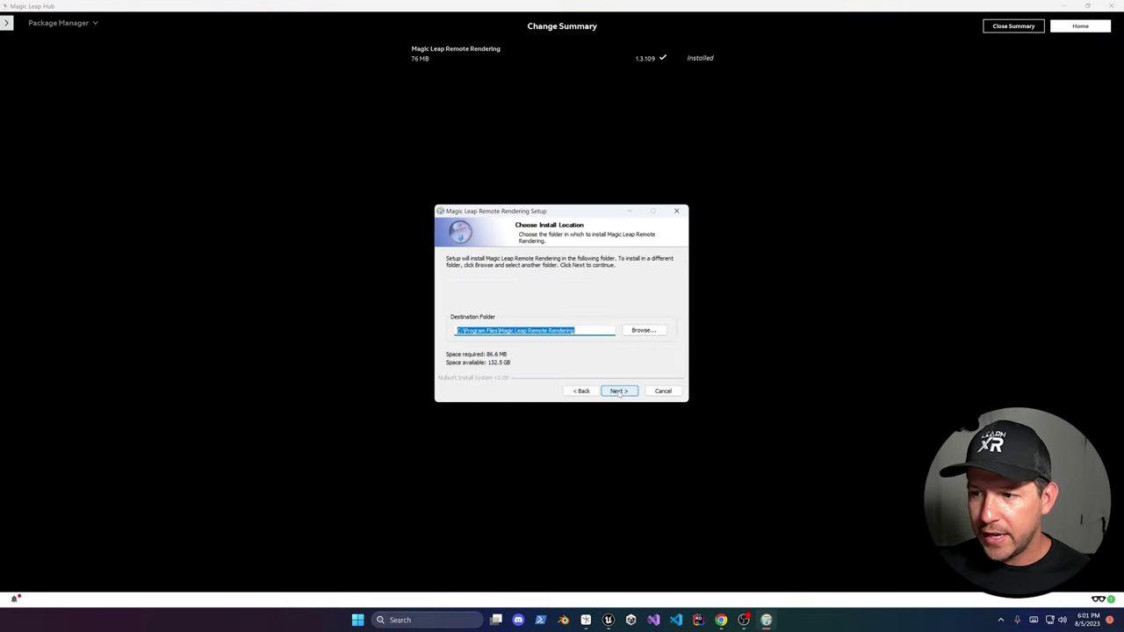
left_click(619, 391)
left_click(619, 391)
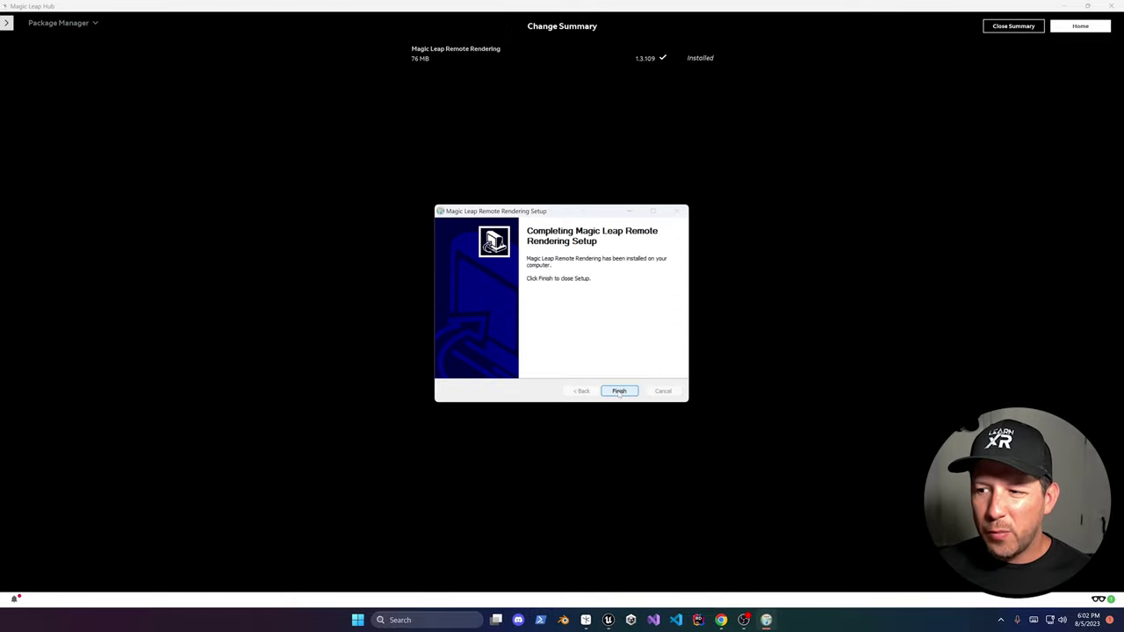
left_click(620, 391)
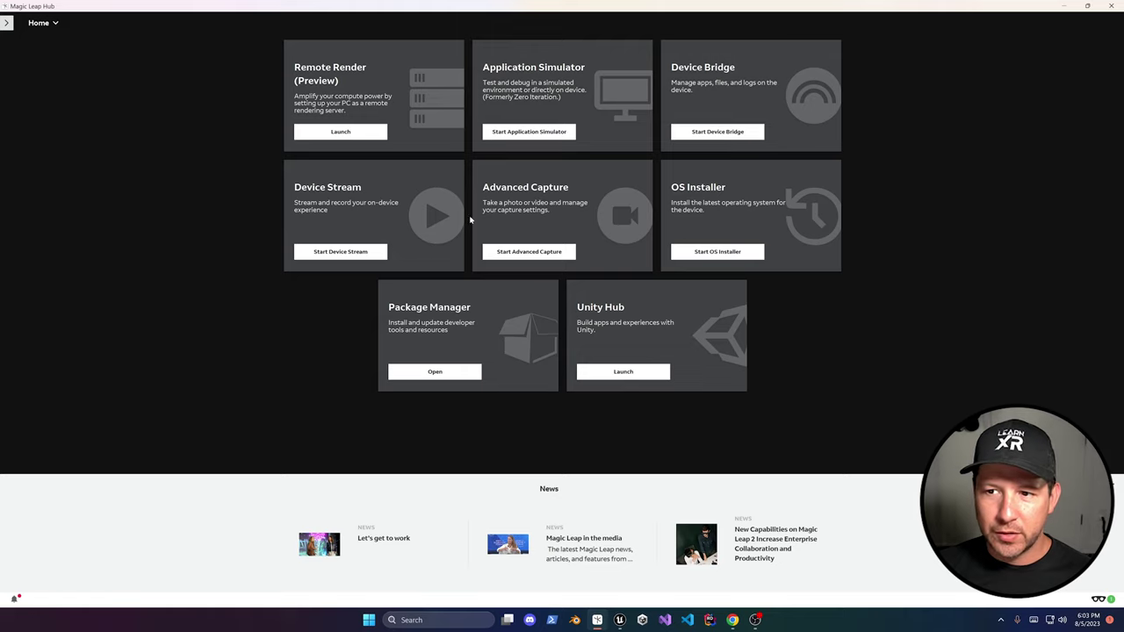
left_click(375, 134)
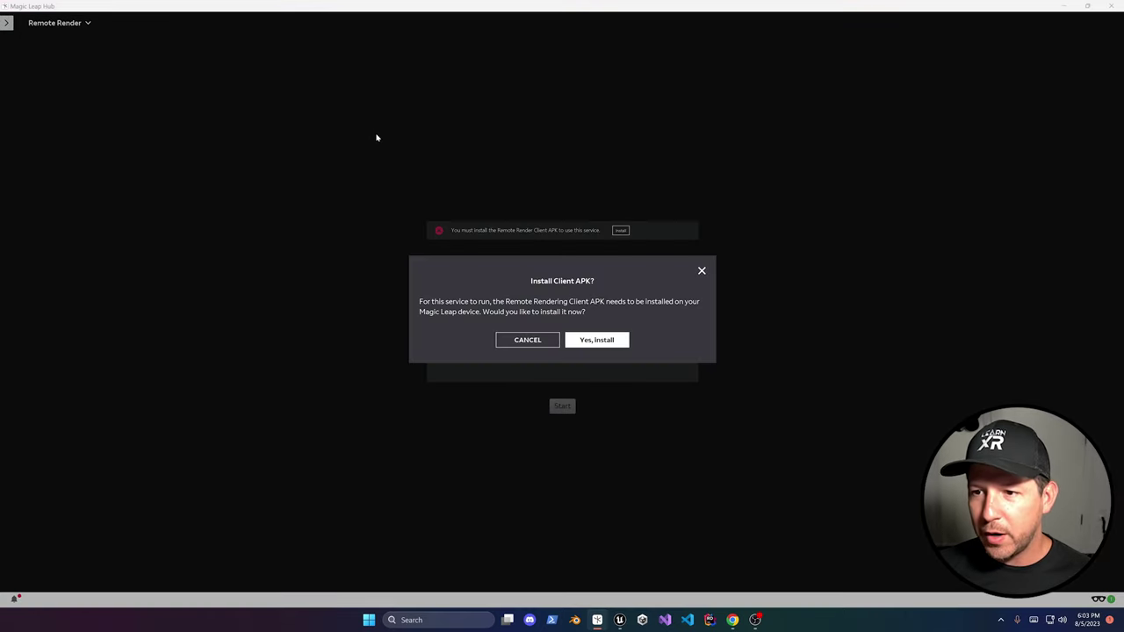
left_click(592, 344)
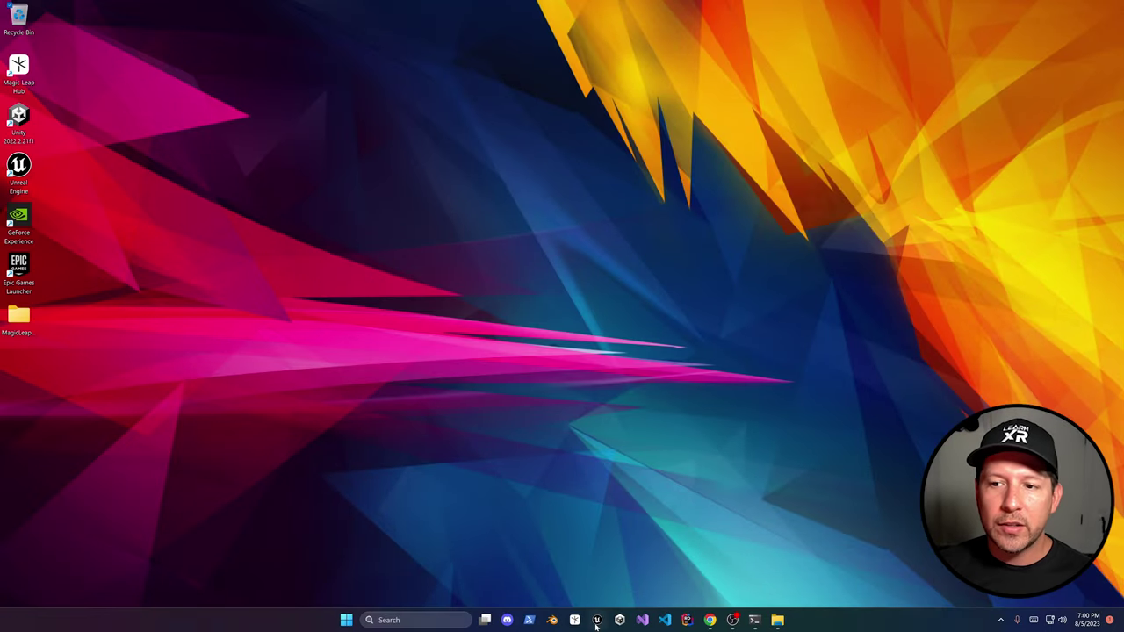
Create a Games > Virtual Reality project named ML2RemoteRendering, then close the editor
left_click(597, 621)
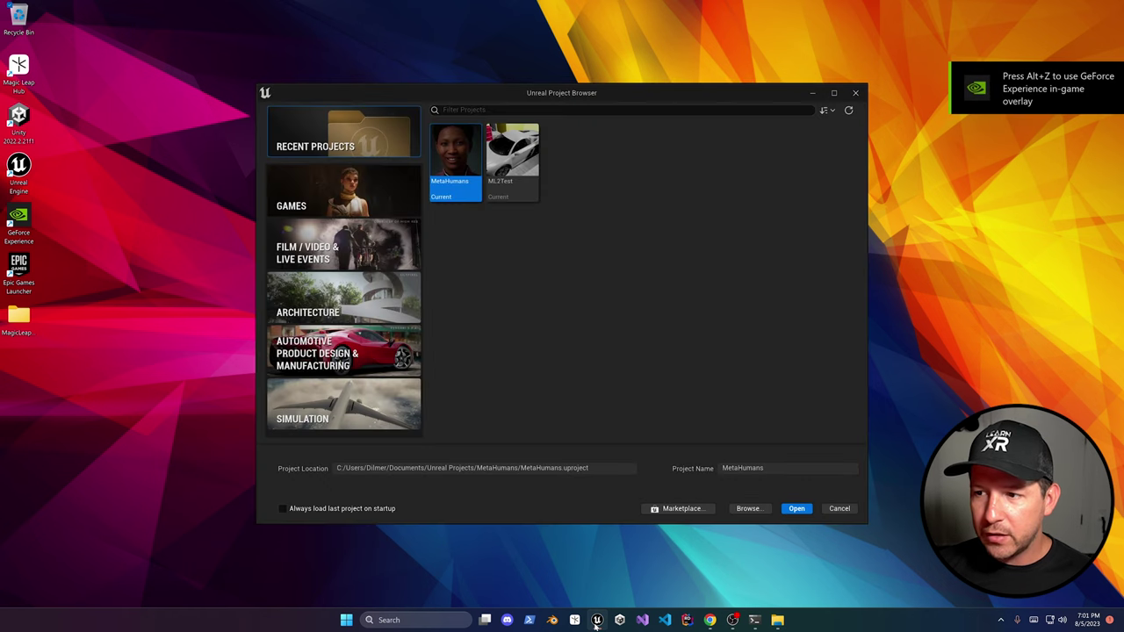
left_click(402, 200)
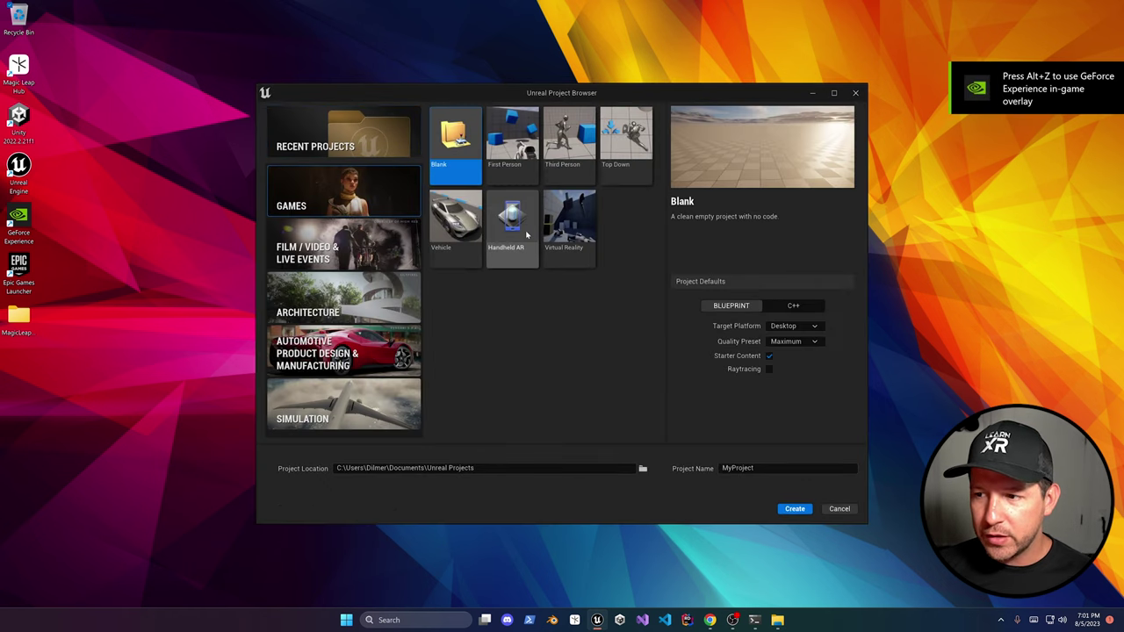
left_click(578, 234)
left_click(729, 468)
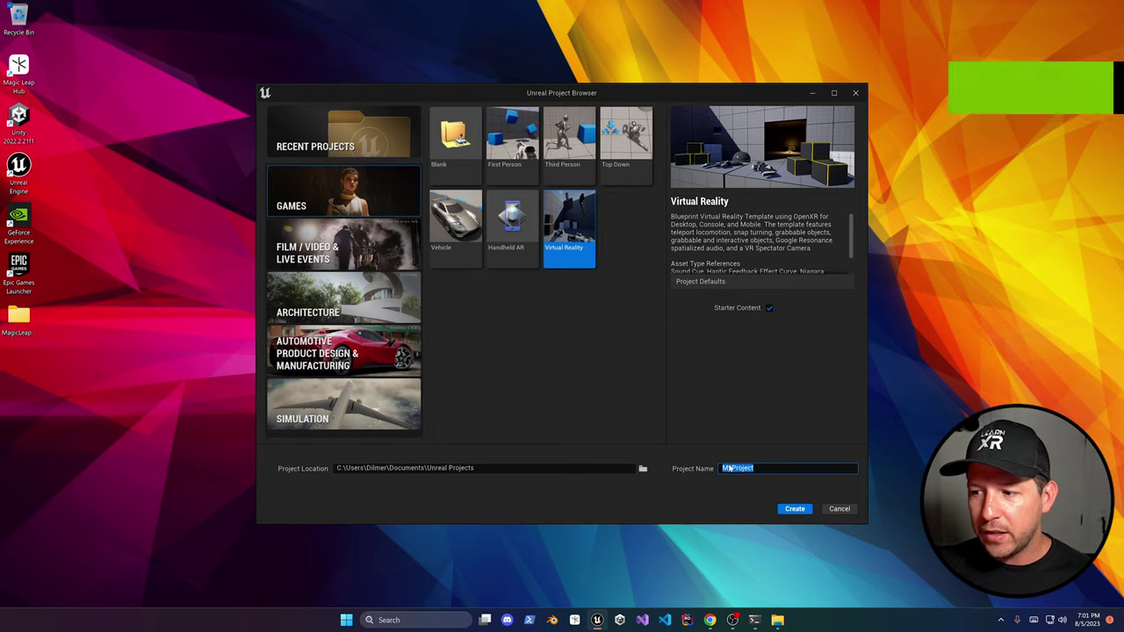
type("ML2RemoteRendering")
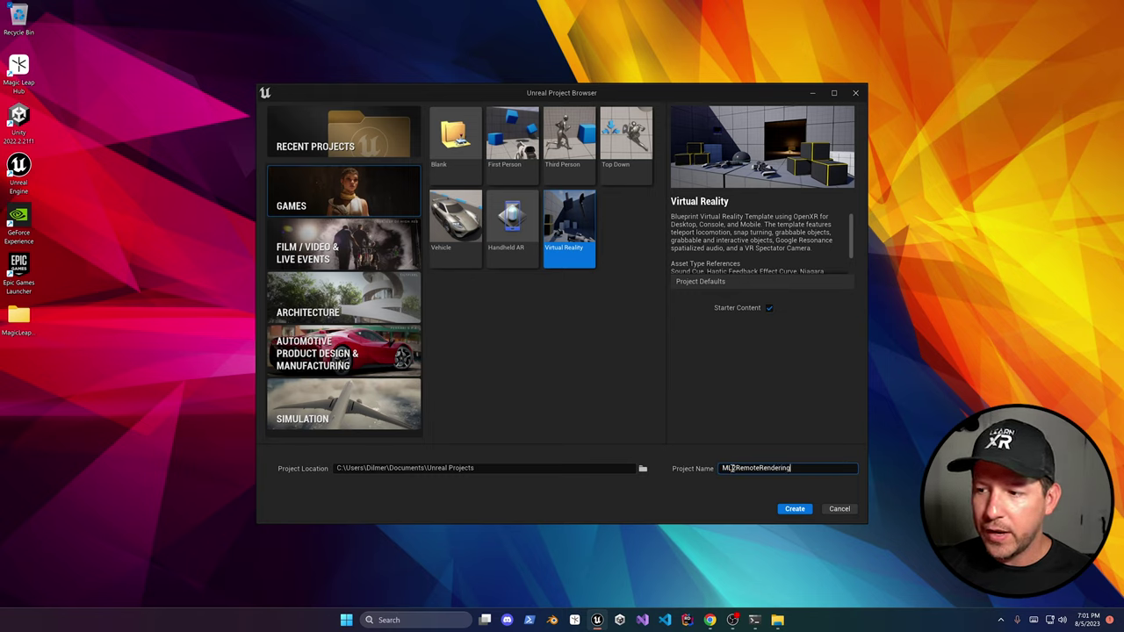
left_click(793, 509)
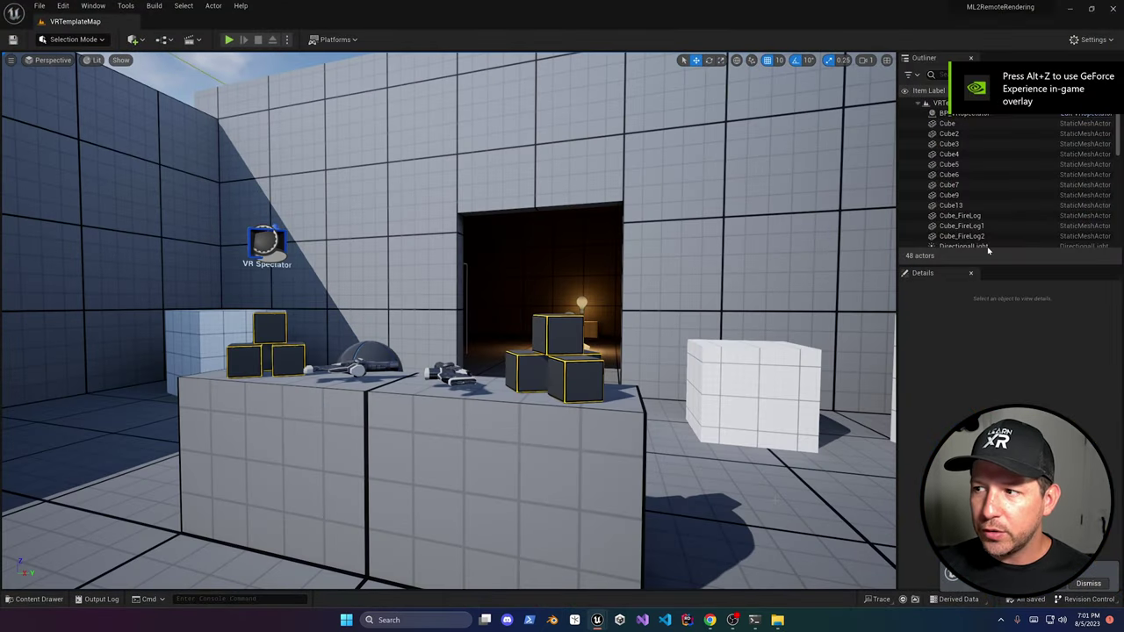
left_click(1114, 8)
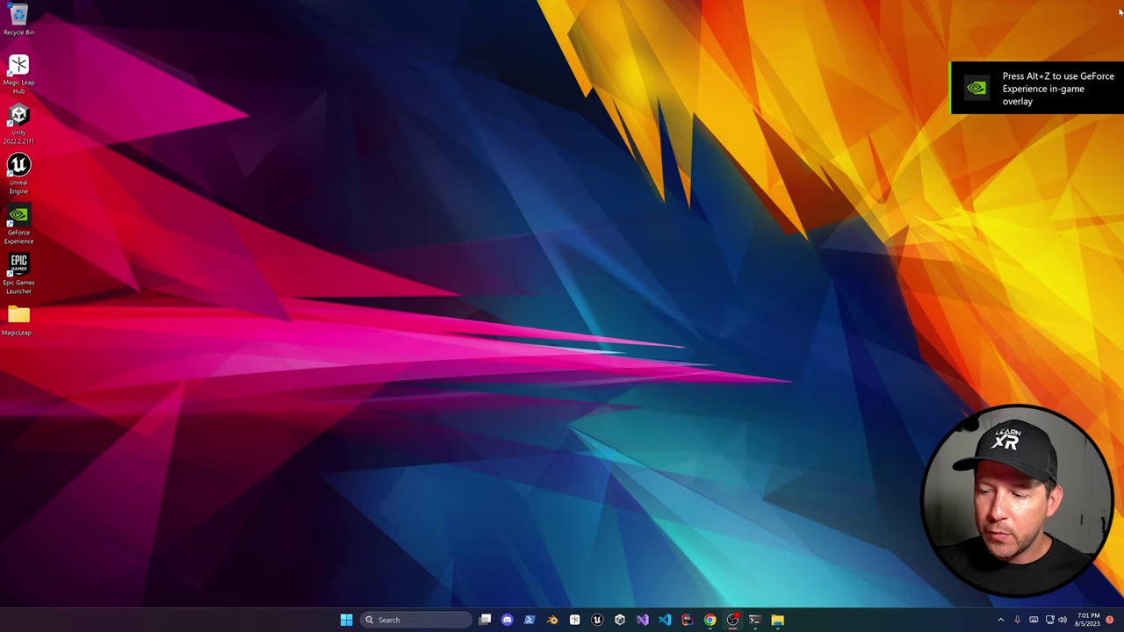
Browse to Unreal Projects\ML2RemoteRendering\Config and open that folder with Code
left_click(778, 621)
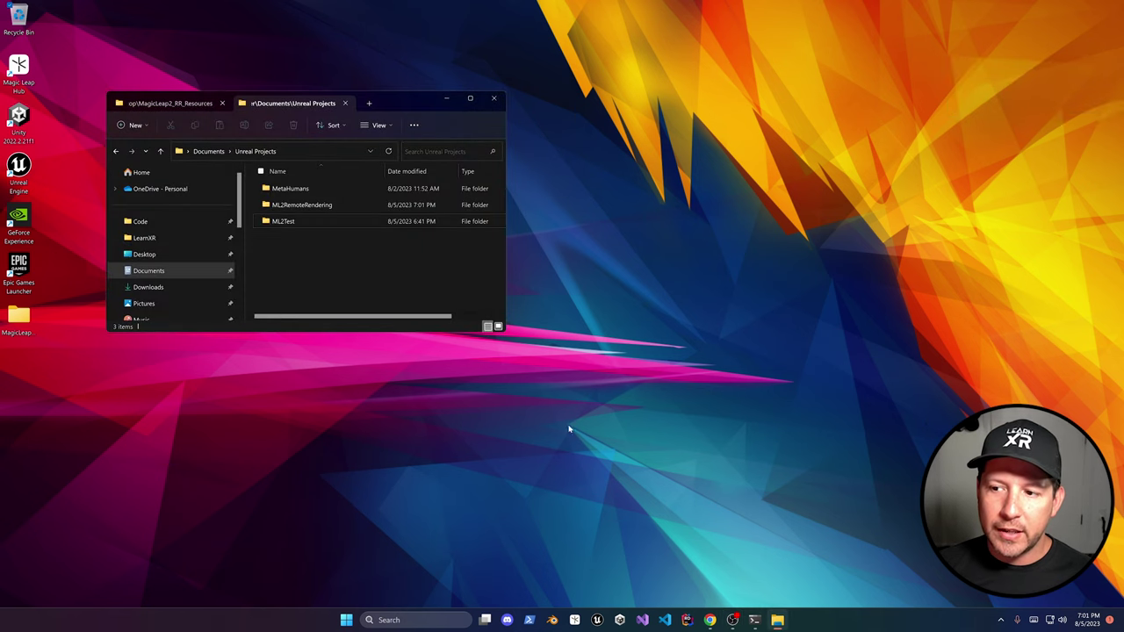
double_click(328, 205)
left_click(301, 193)
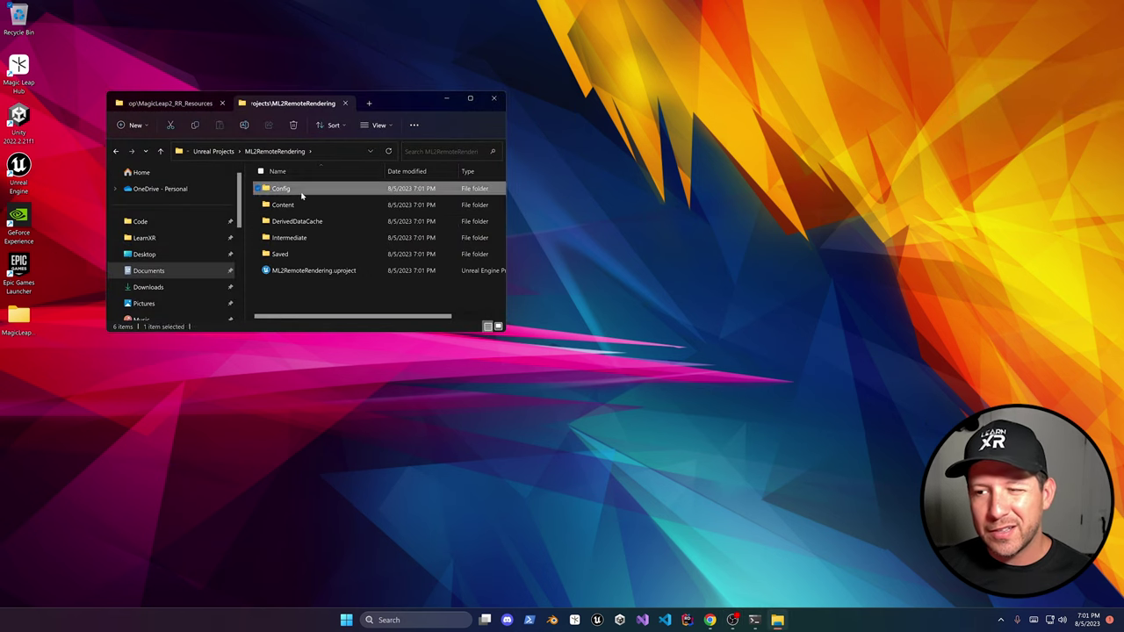
double_click(302, 195)
right_click(319, 288)
left_click(354, 410)
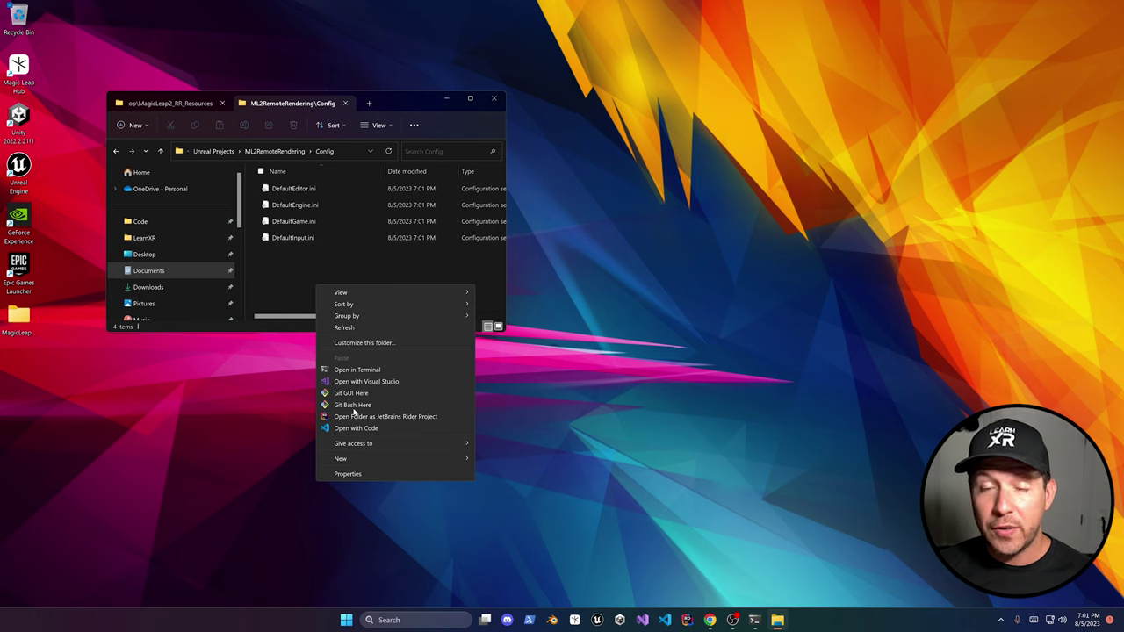
left_click(355, 427)
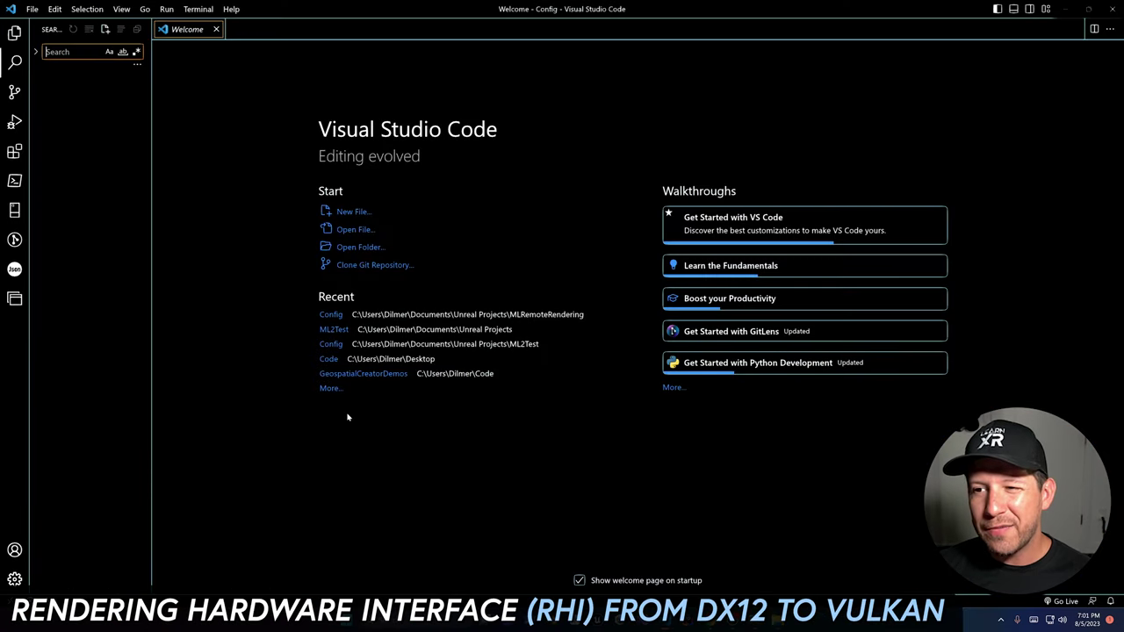
In DefaultEngine.ini, change the DefaultGraphicsRHI value on line 149 from DX11 to Vulkan
type("RHI")
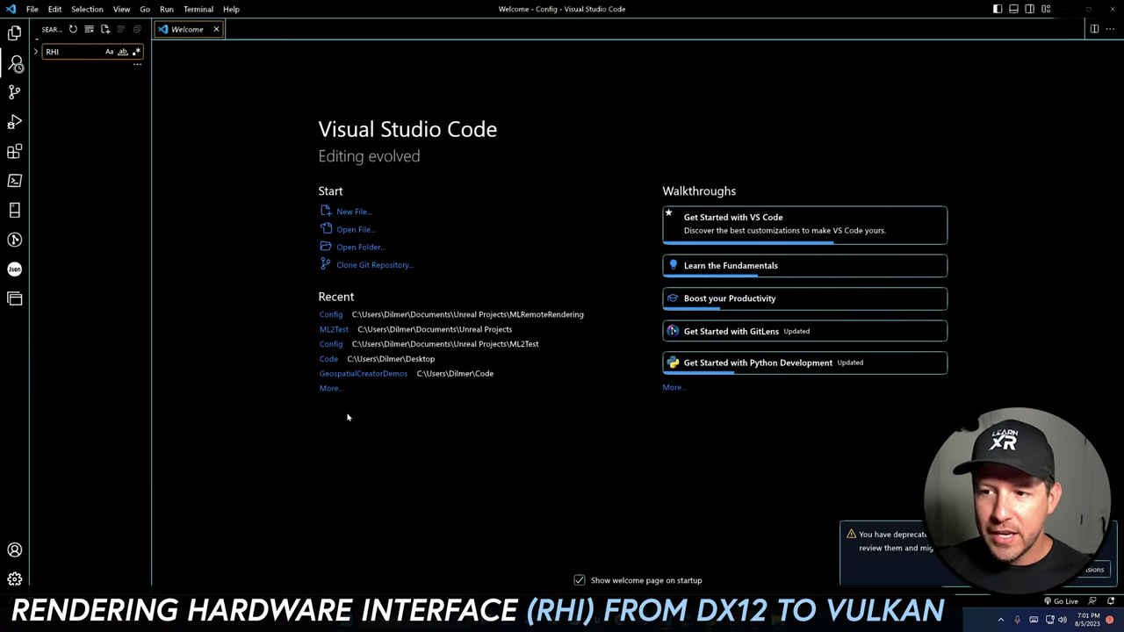
left_click(88, 115)
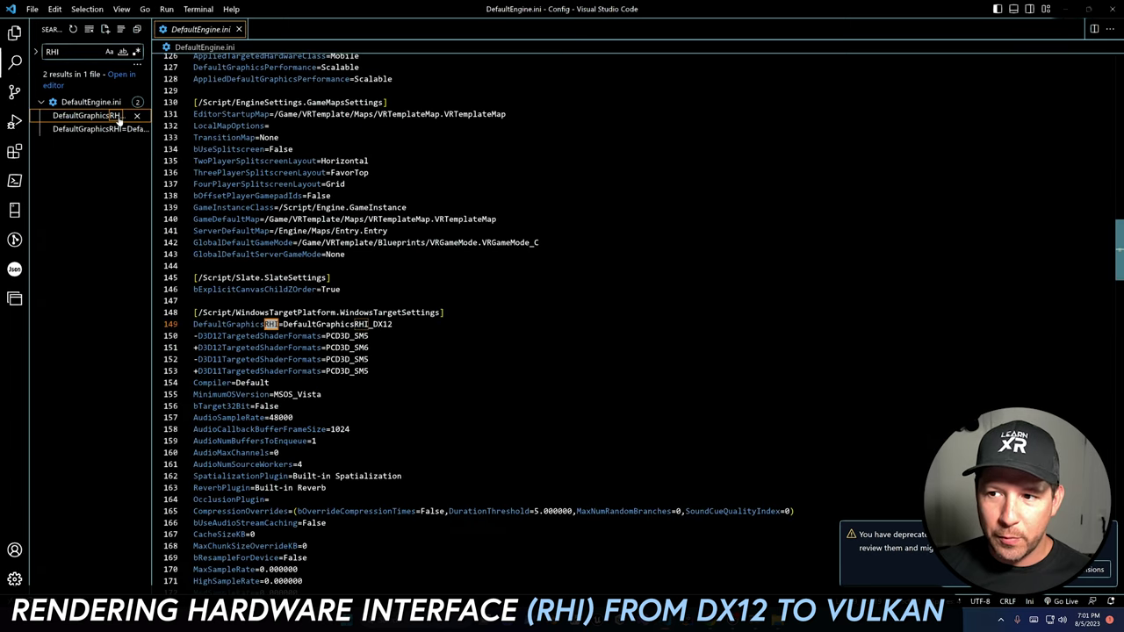
left_click(393, 324)
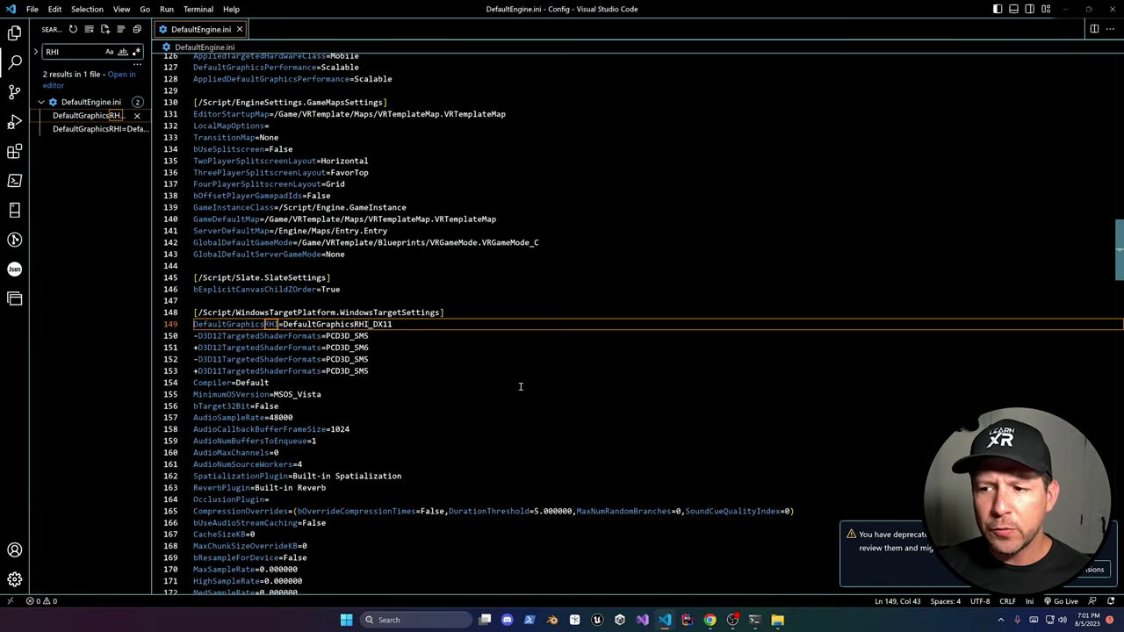
key("BackSpace")
key("BackSpace")
type("Vul")
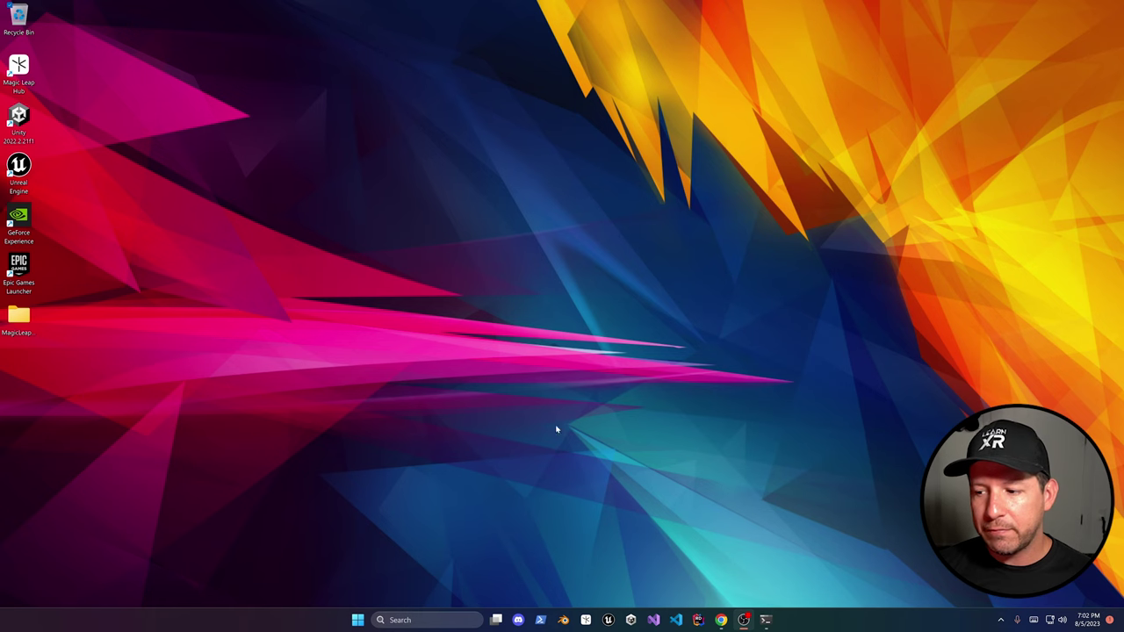
Launch Unreal Engine, open ML2RemoteRendering, and confirm the OpenXR plugin is enabled
left_click(610, 620)
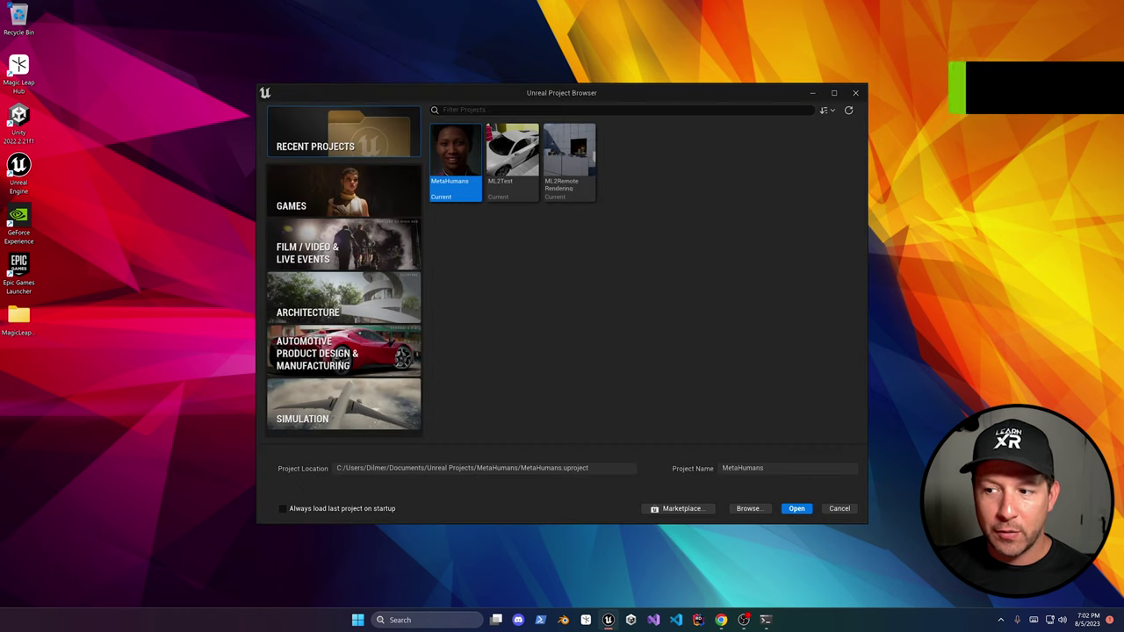
double_click(560, 199)
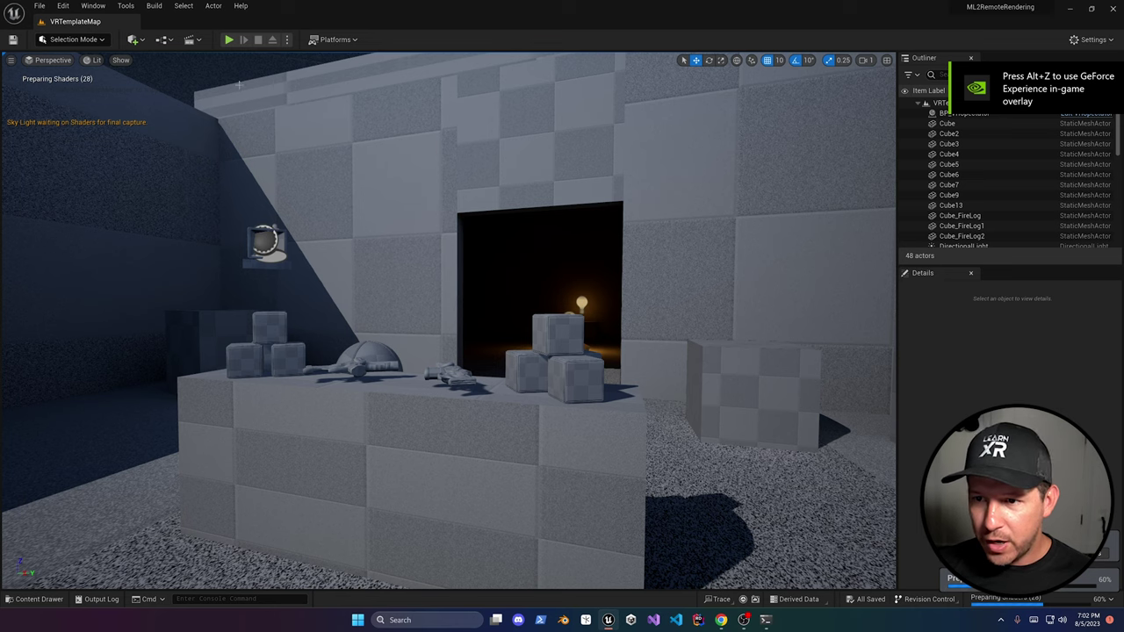
left_click(62, 5)
left_click(81, 164)
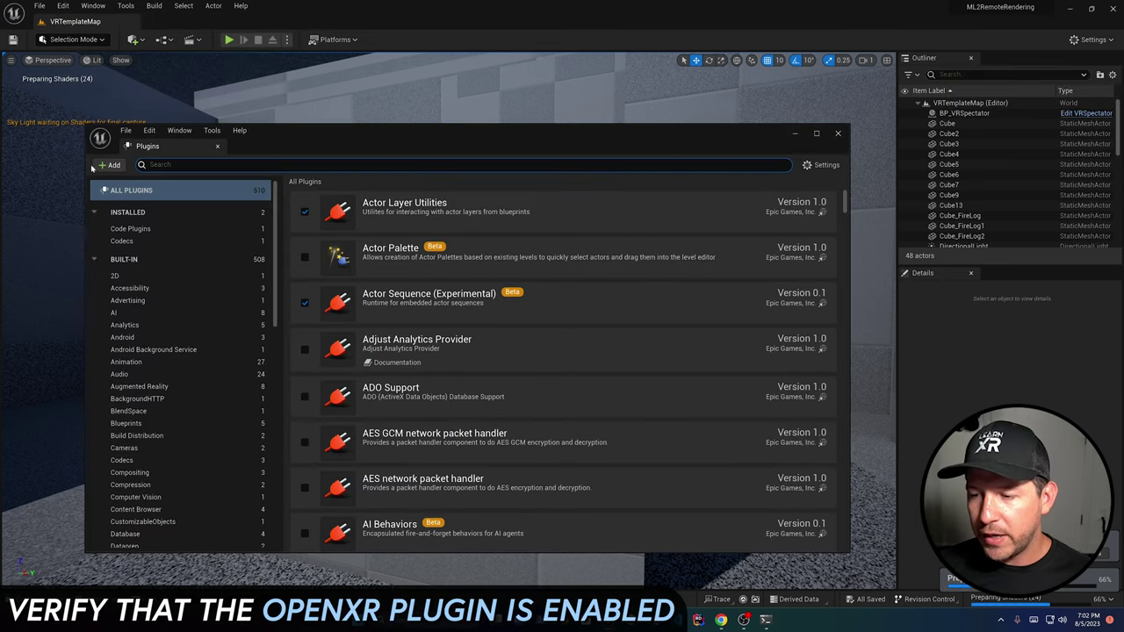
type("OpenXR")
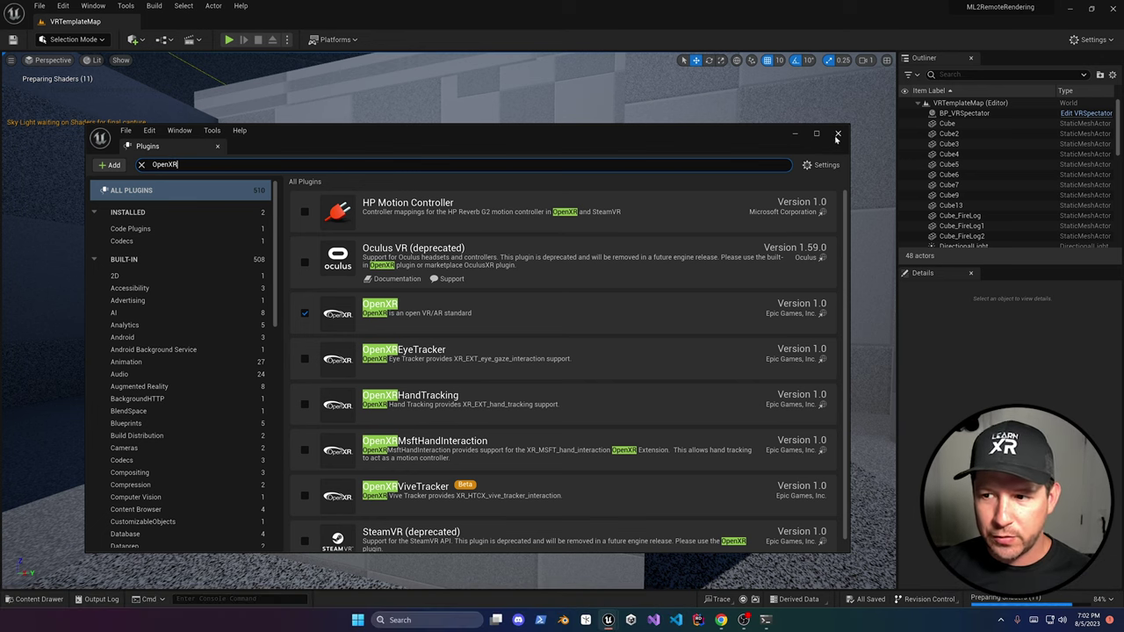
left_click(837, 134)
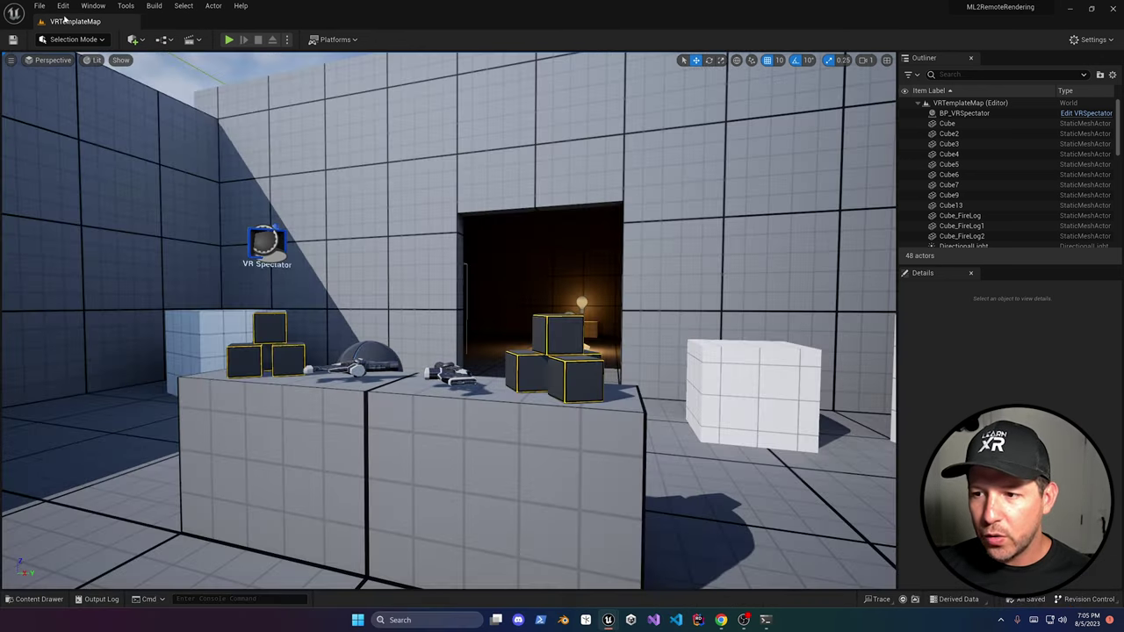
In Project Settings, confirm the Windows Default RHI is set to Vulkan
left_click(63, 5)
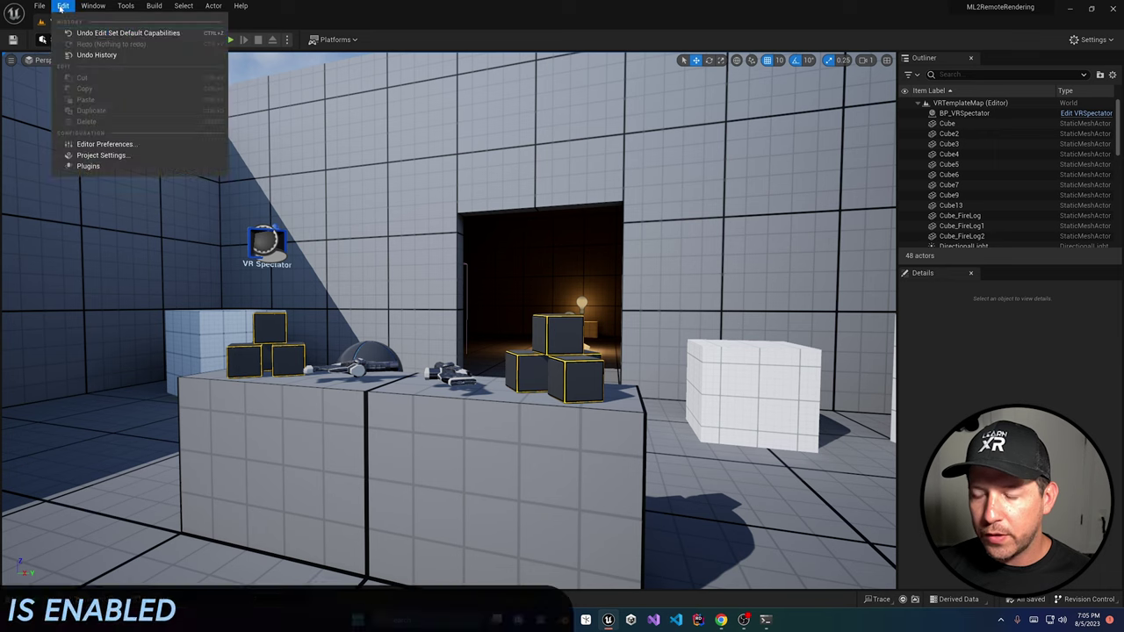
left_click(100, 155)
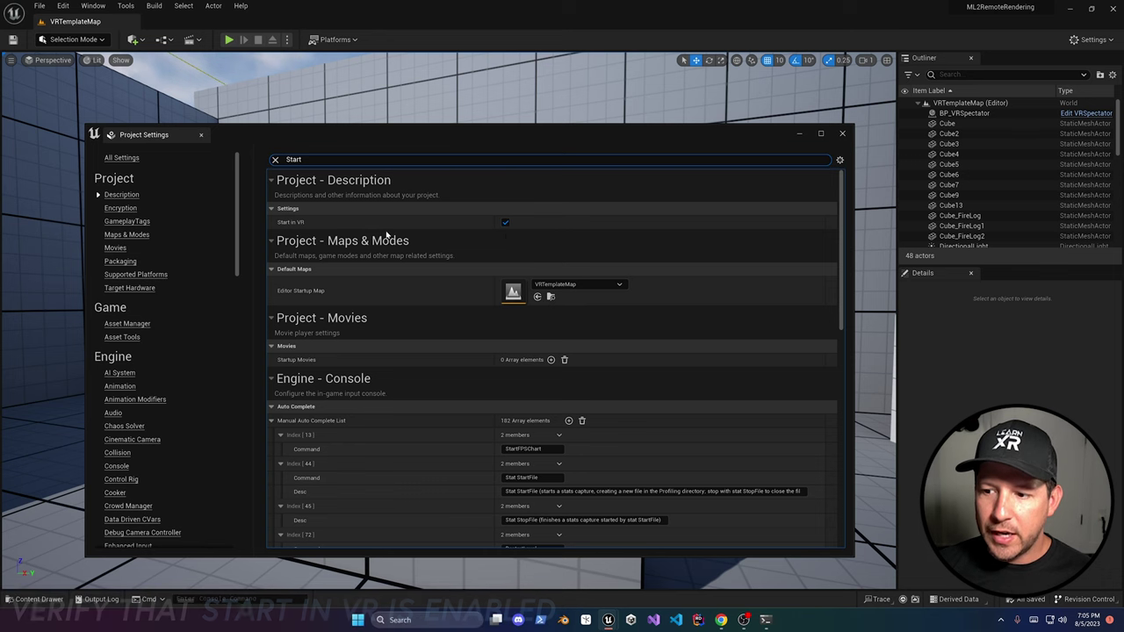
double_click(307, 160)
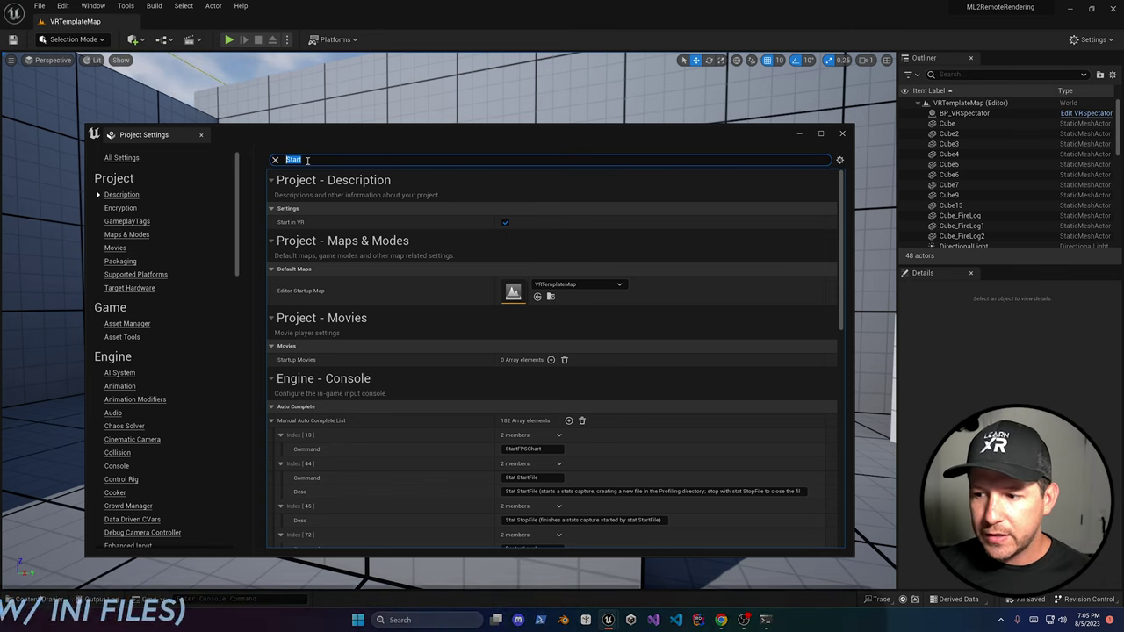
type("RHI")
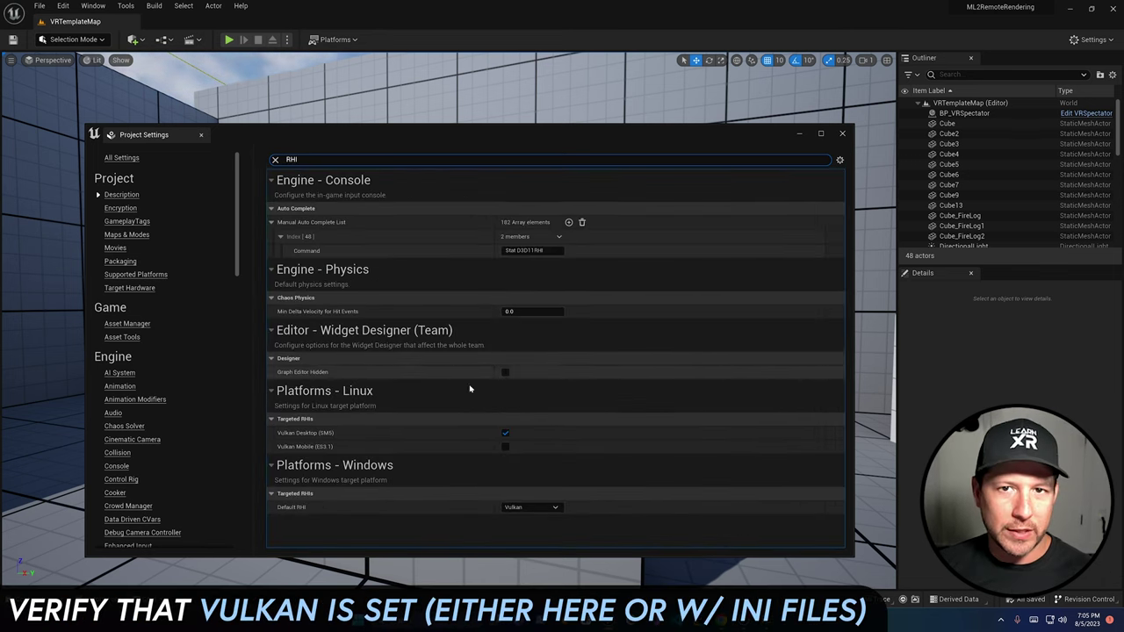
left_click(553, 509)
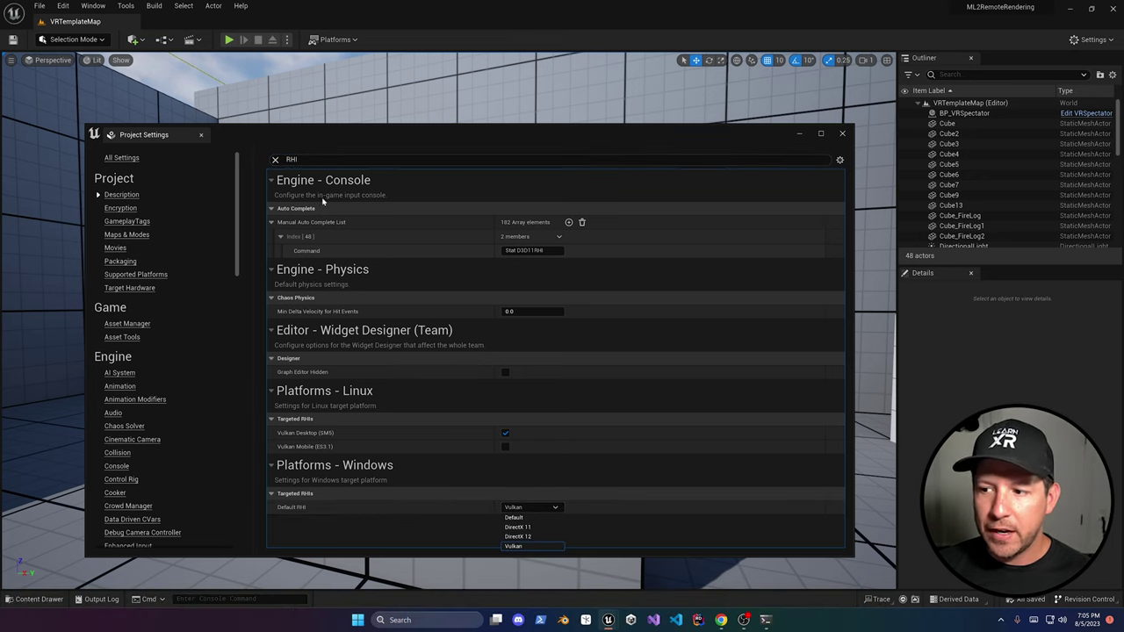
double_click(314, 159)
Set post-processing alpha channel support to Allow through tonemapper
type("Alpha")
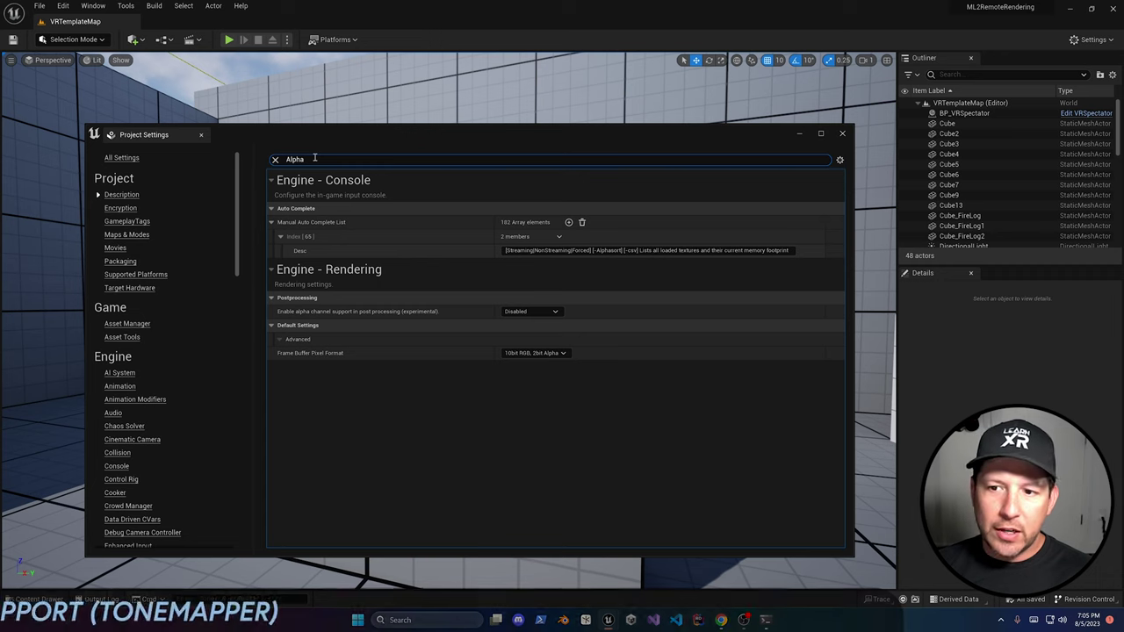
left_click(524, 314)
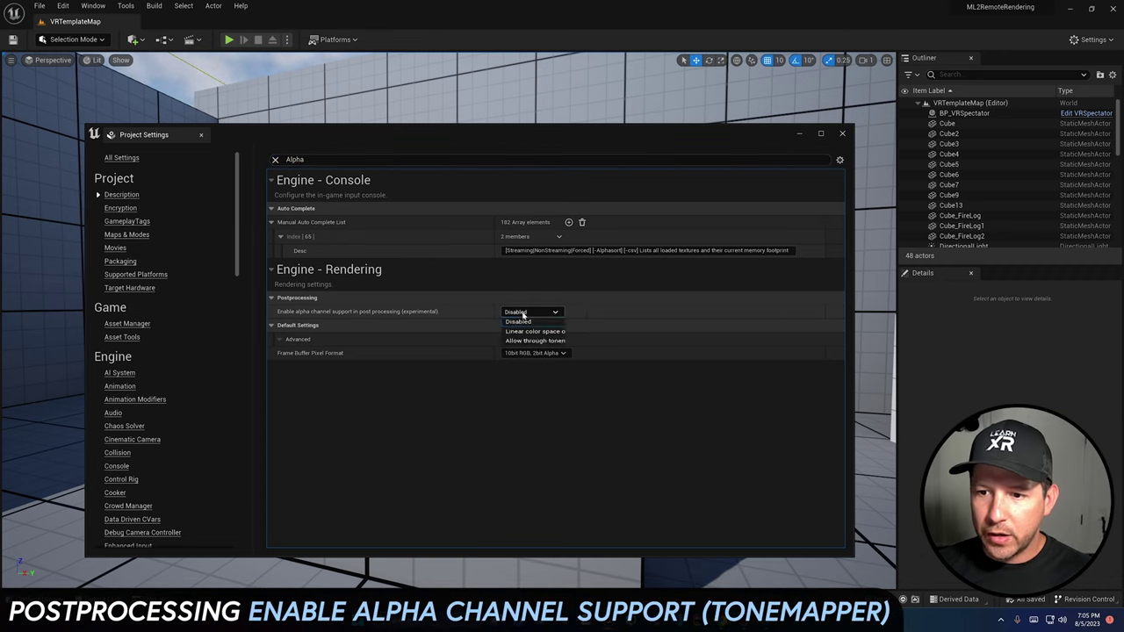
left_click(560, 342)
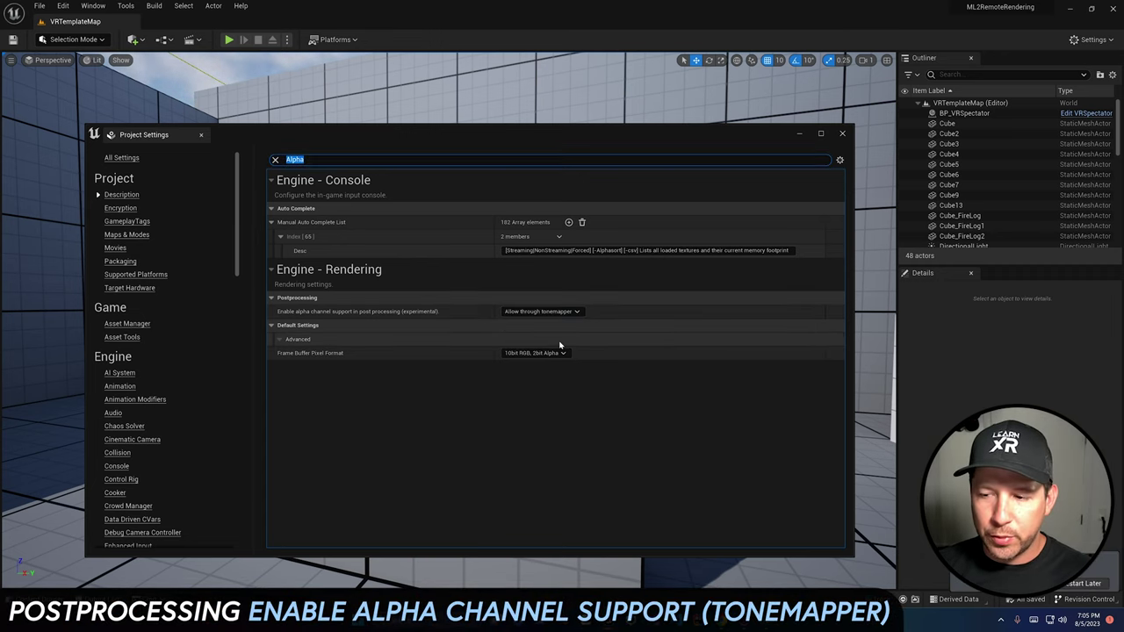
left_click(842, 134)
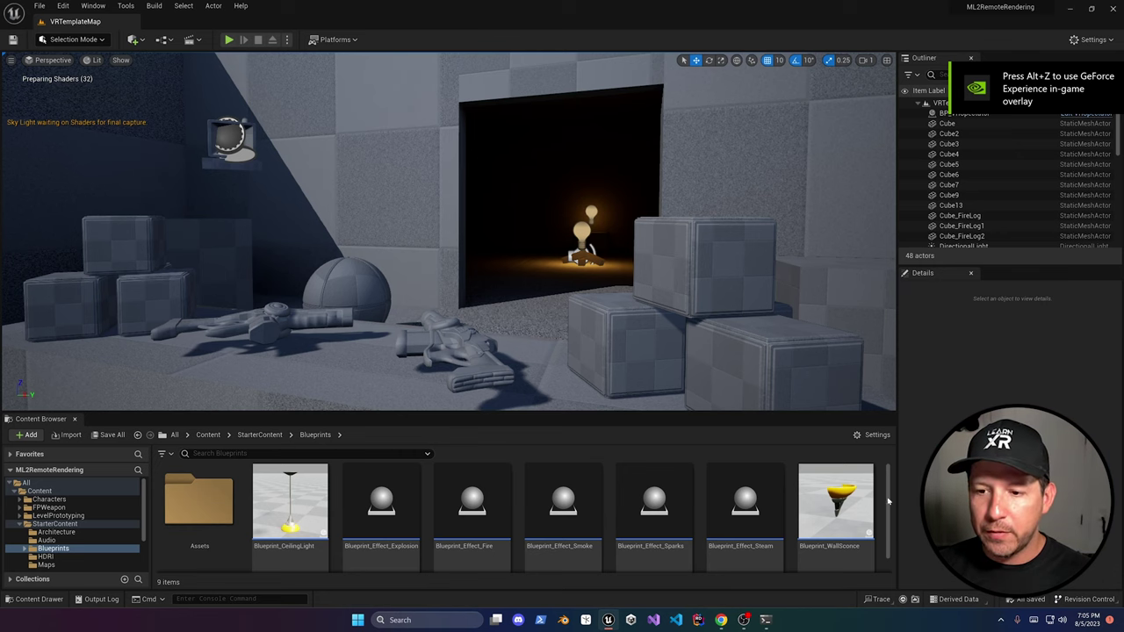
right_click_drag(515, 265, 516, 264)
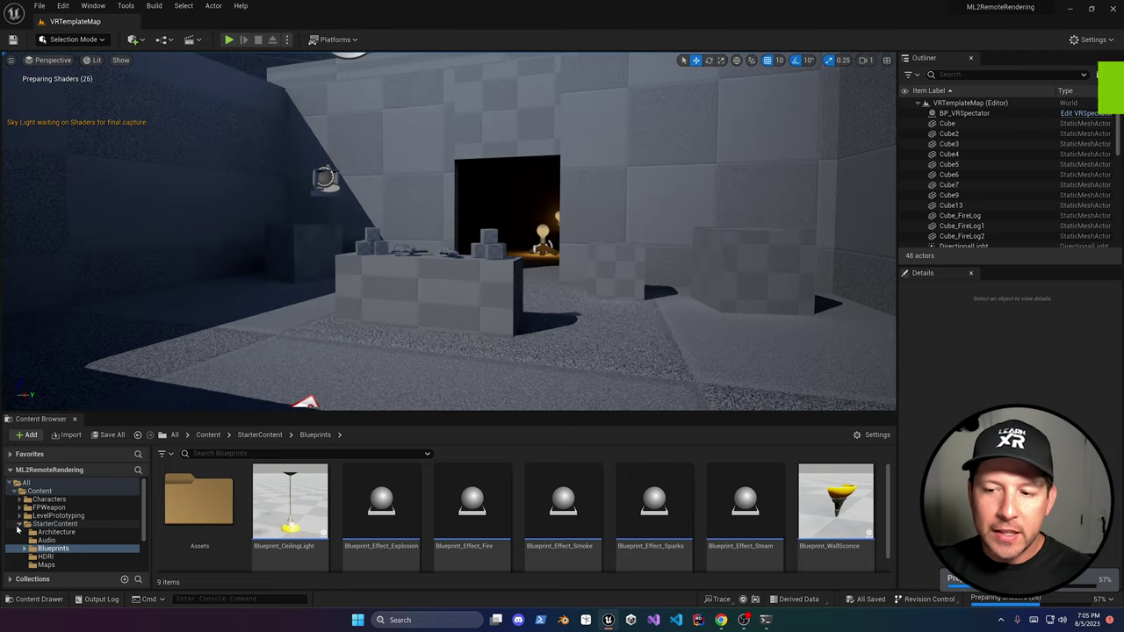
left_click(54, 523)
Create a new folder named Materials under Content
left_click(40, 491)
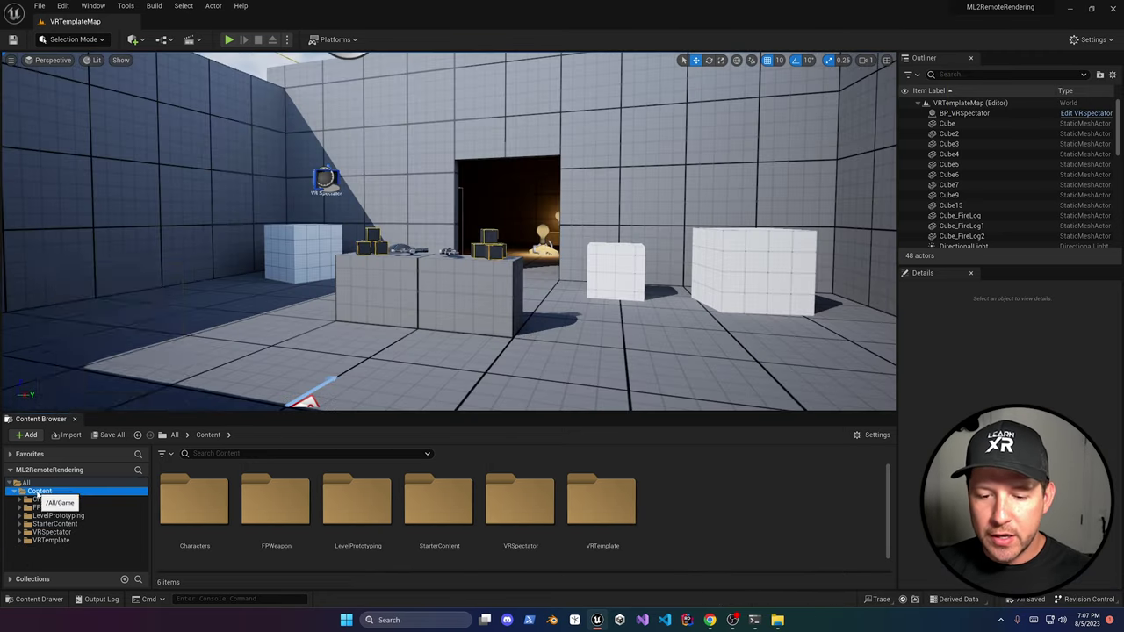
right_click(40, 494)
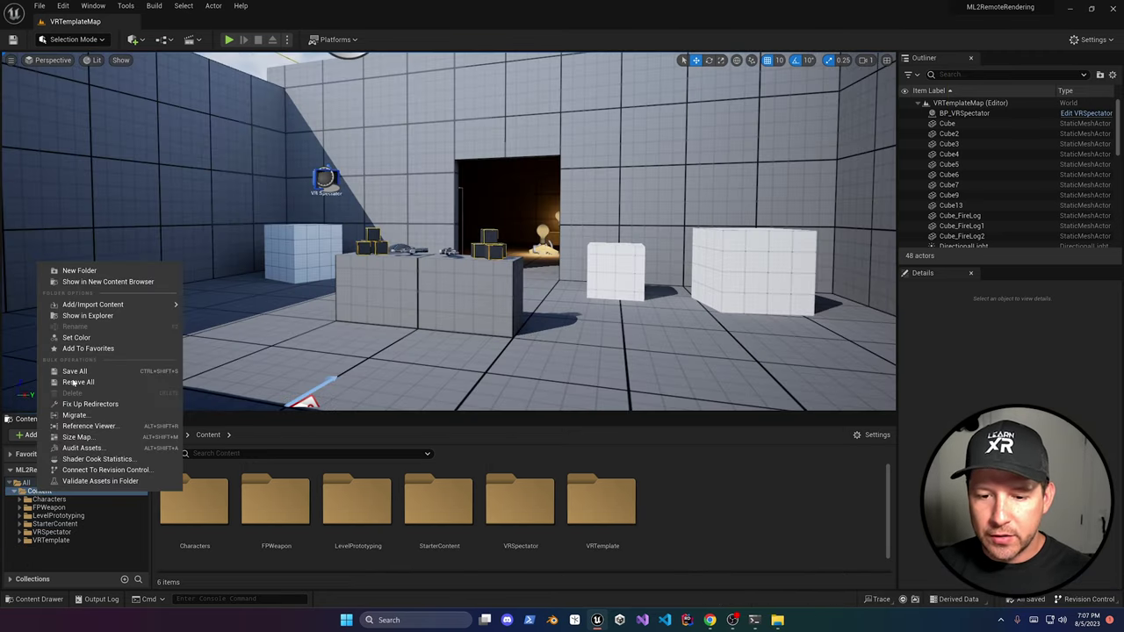
left_click(83, 271)
type("Ma")
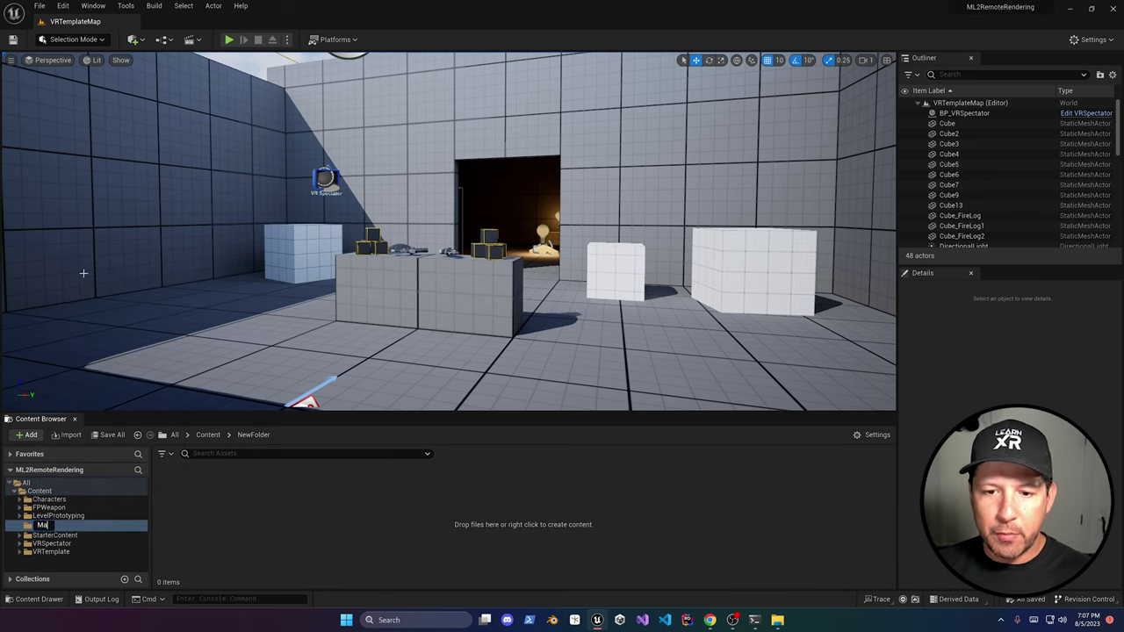
type("terials")
key("Return")
Create a new material named SimpleAlphaXR inside the Materials folder
right_click(290, 484)
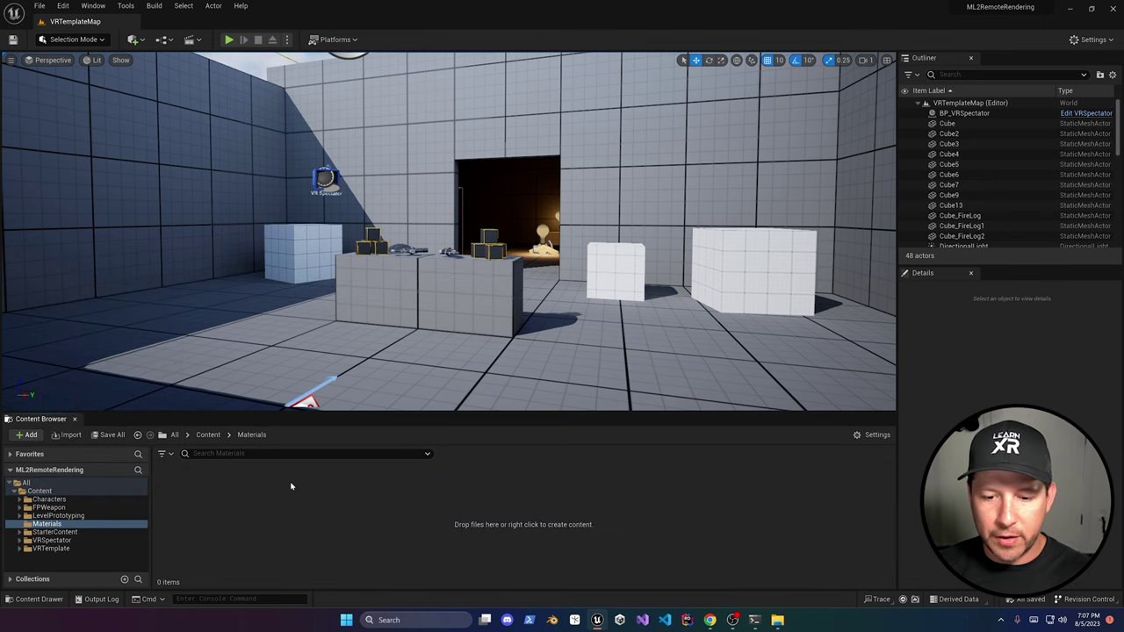
left_click(315, 231)
type("SimpleA")
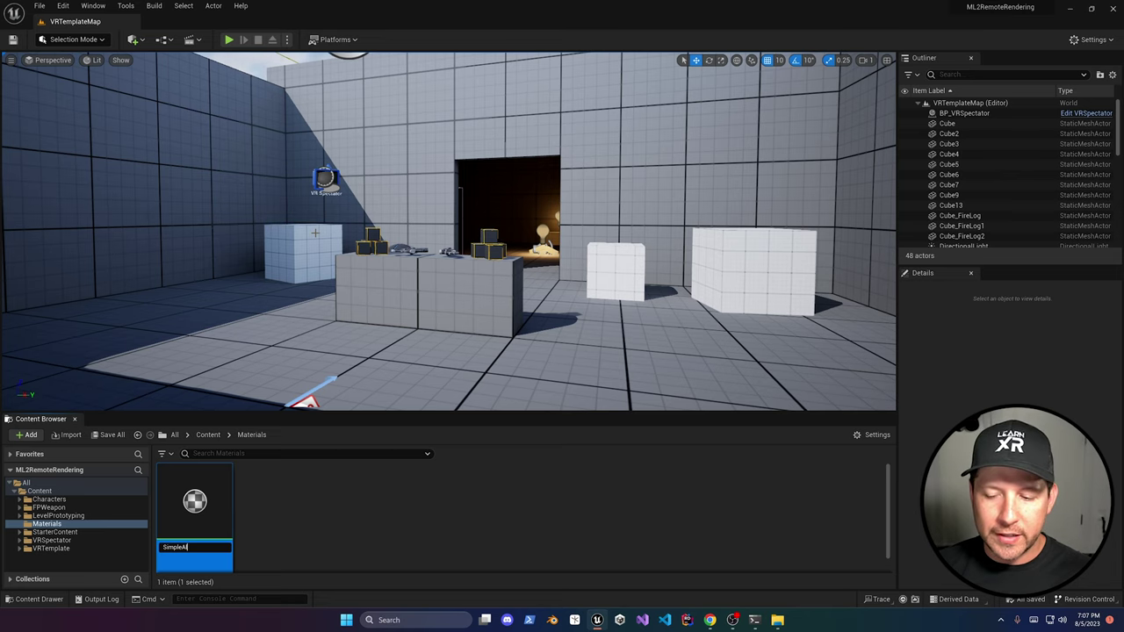
type("lphaXR")
key("Return")
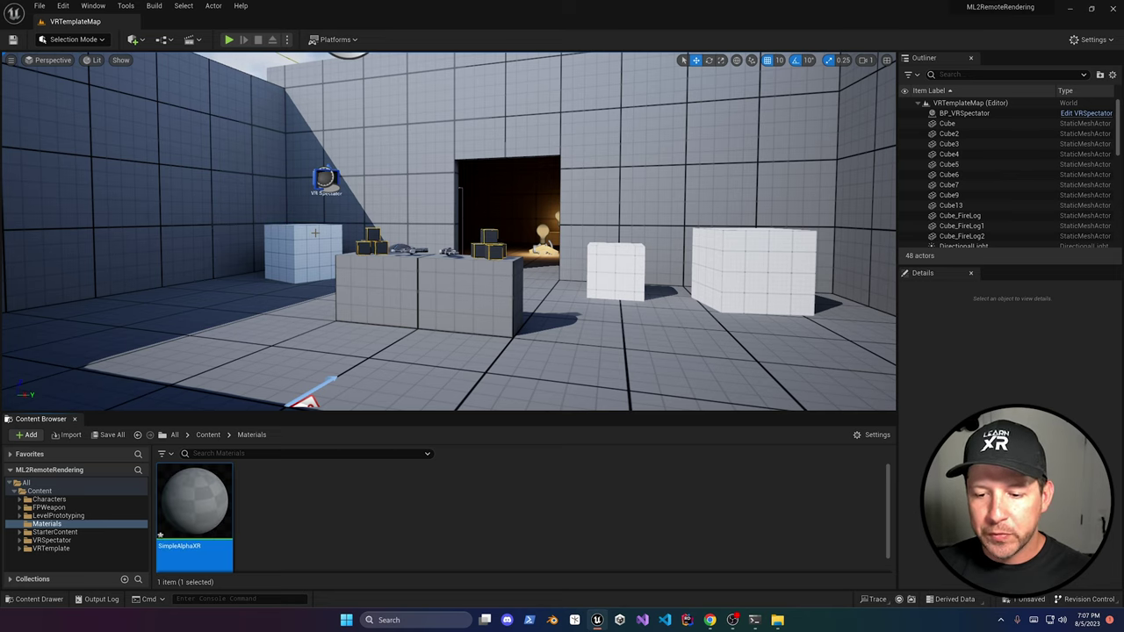
Set SimpleAlphaXR's Material Domain to Post Process and tick Output Alpha
double_click(193, 520)
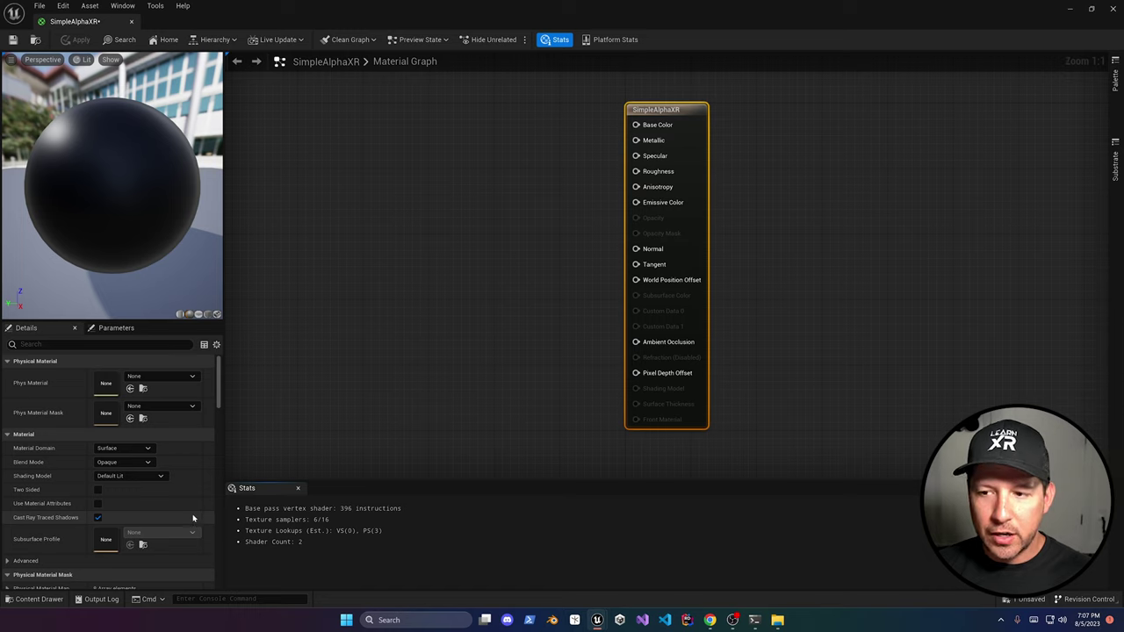
left_click(123, 449)
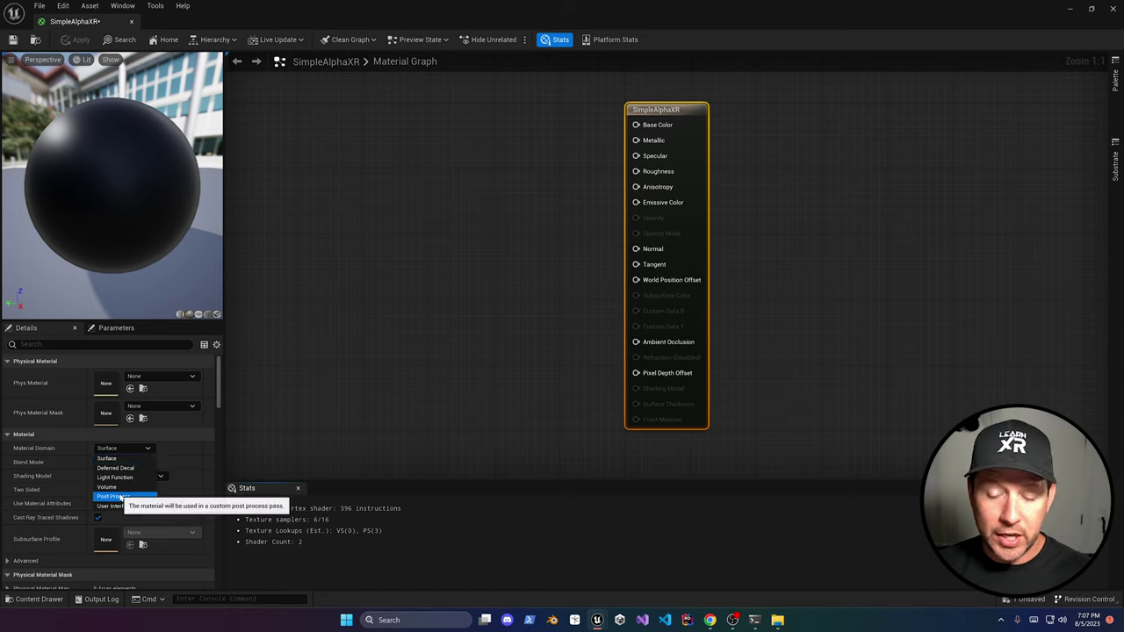
left_click(114, 497)
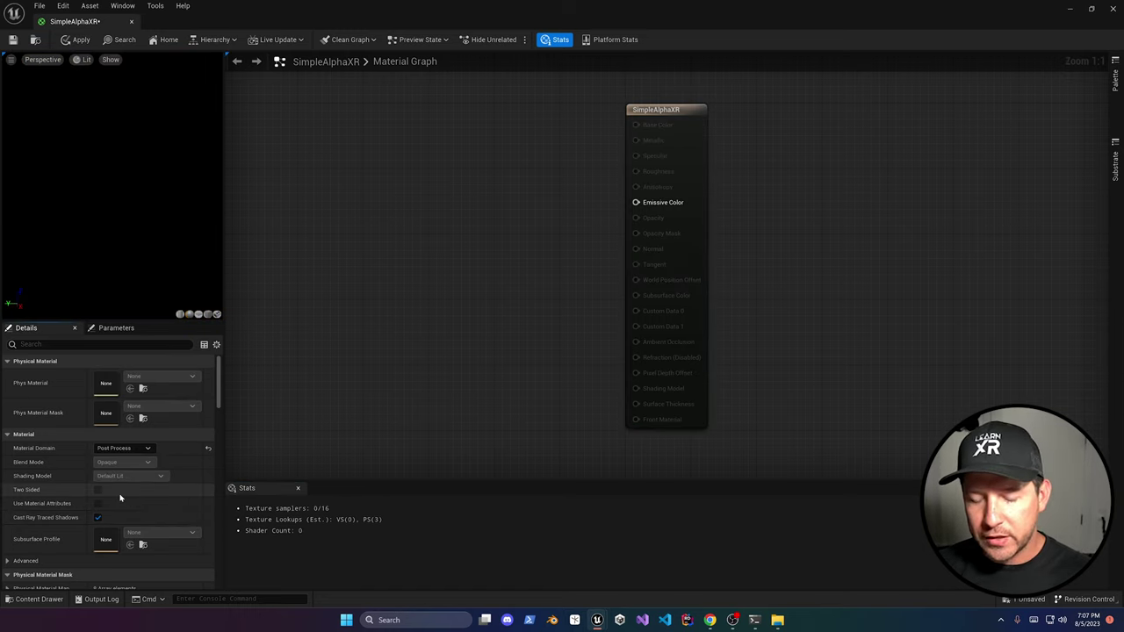
left_click_drag(220, 382, 214, 505)
scroll(150, 507, "down", 8)
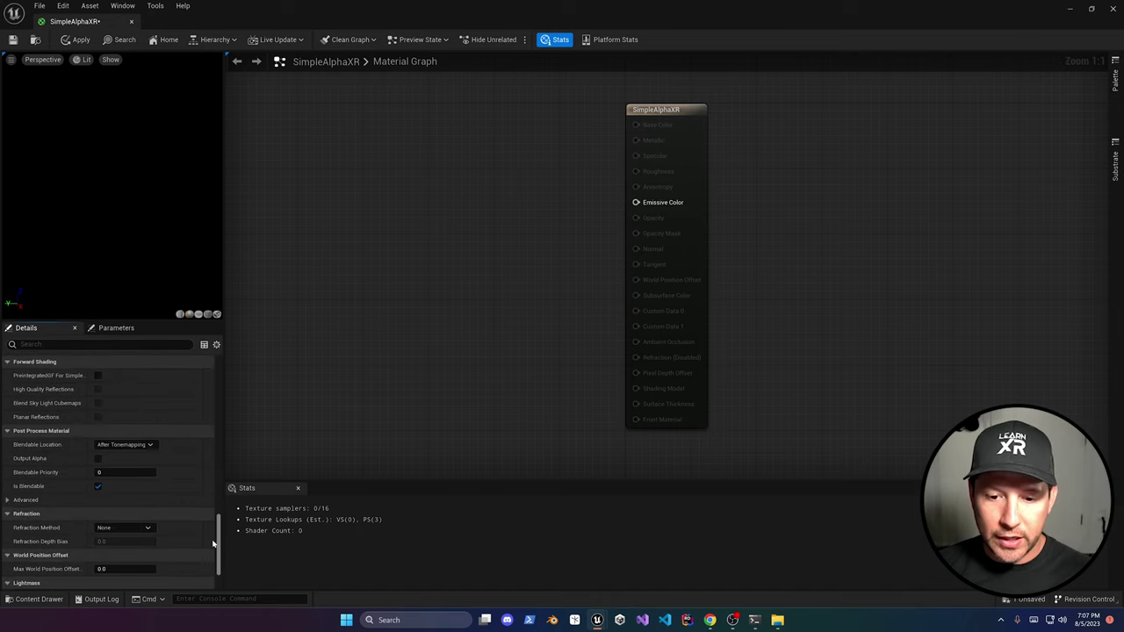
left_click(97, 458)
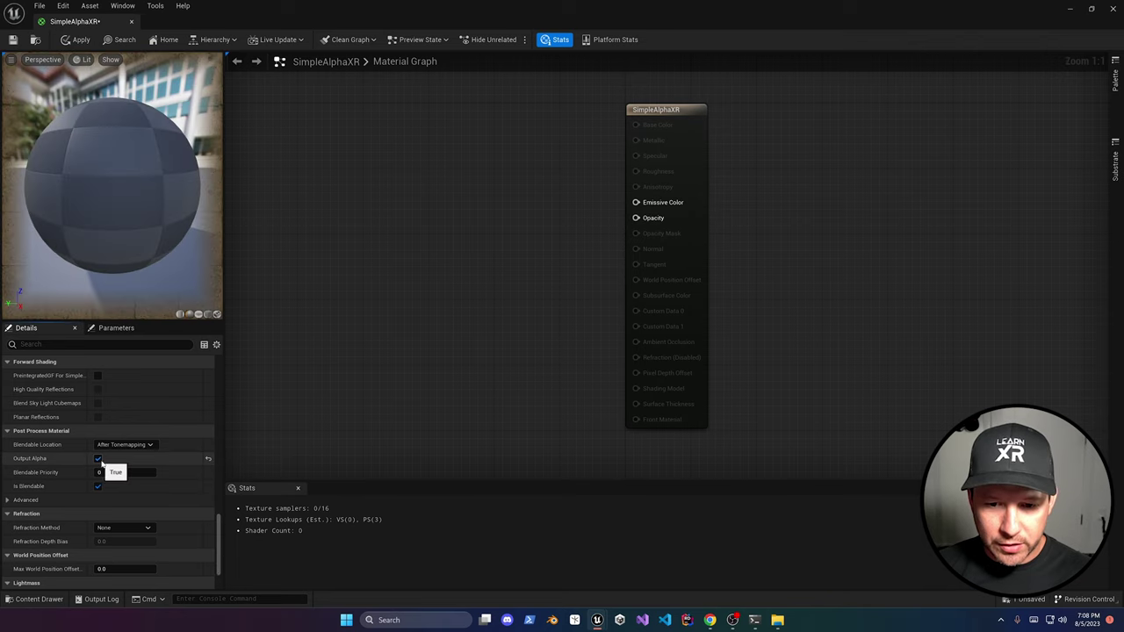
Add a SceneTexture node reading PostProcessInput0 to the material graph
right_click(320, 250)
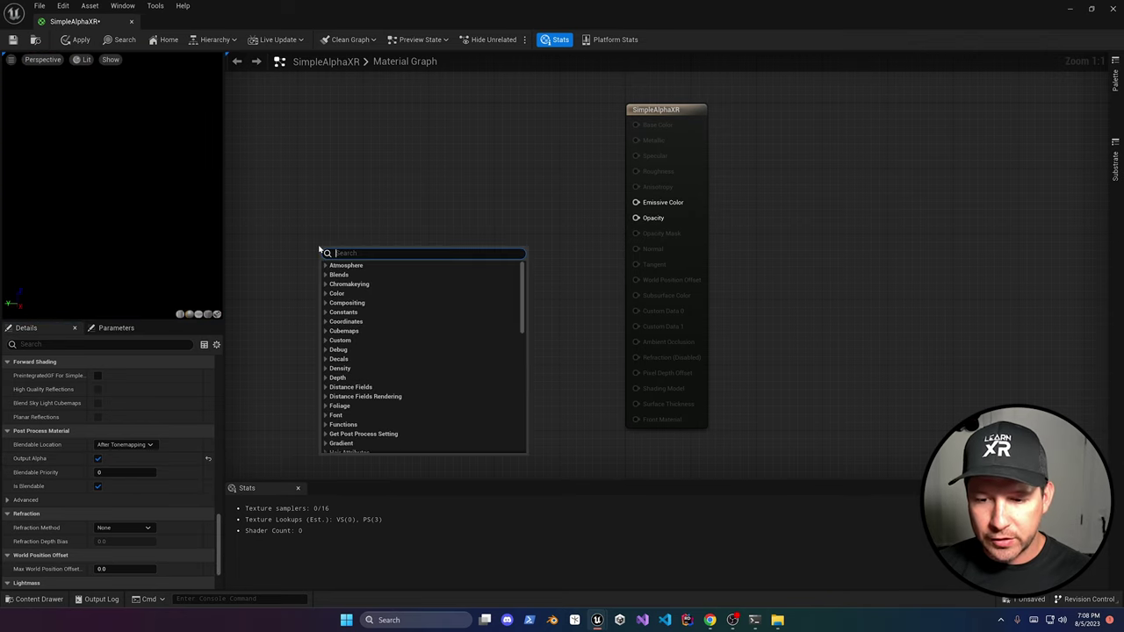
type("scene")
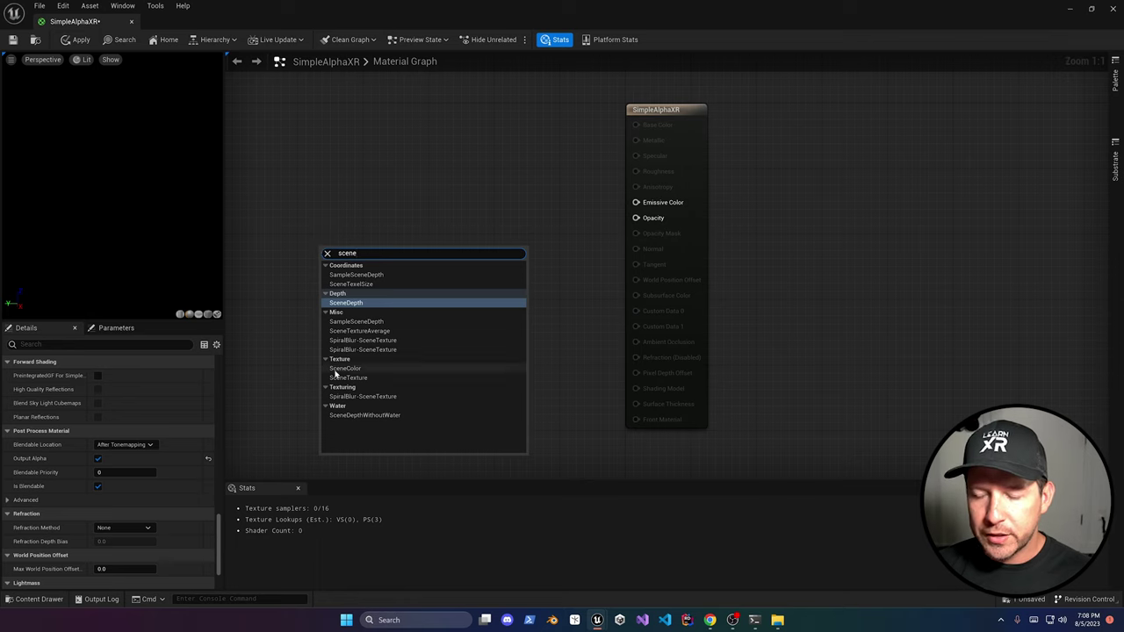
left_click(341, 377)
left_click(368, 320)
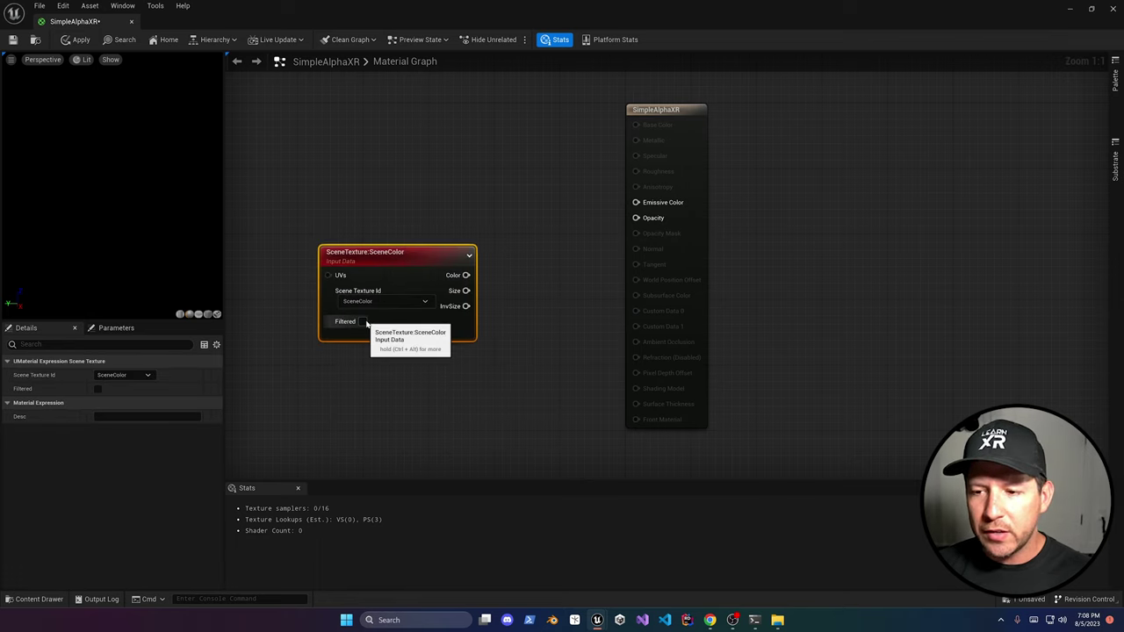
left_click(378, 302)
left_click(384, 403)
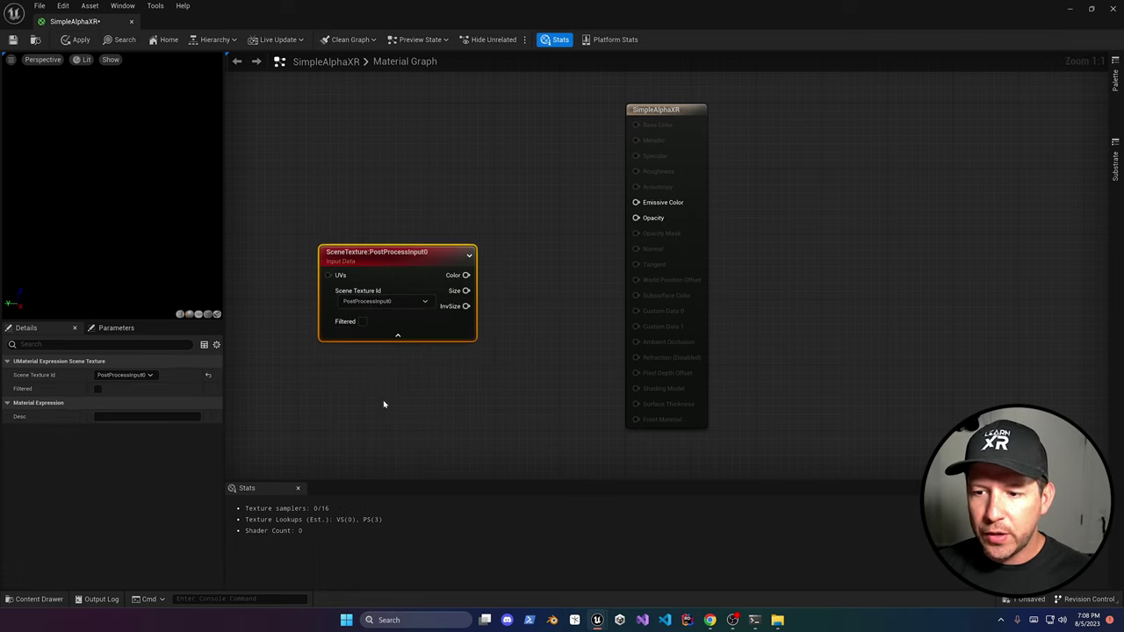
left_click_drag(389, 274, 344, 224)
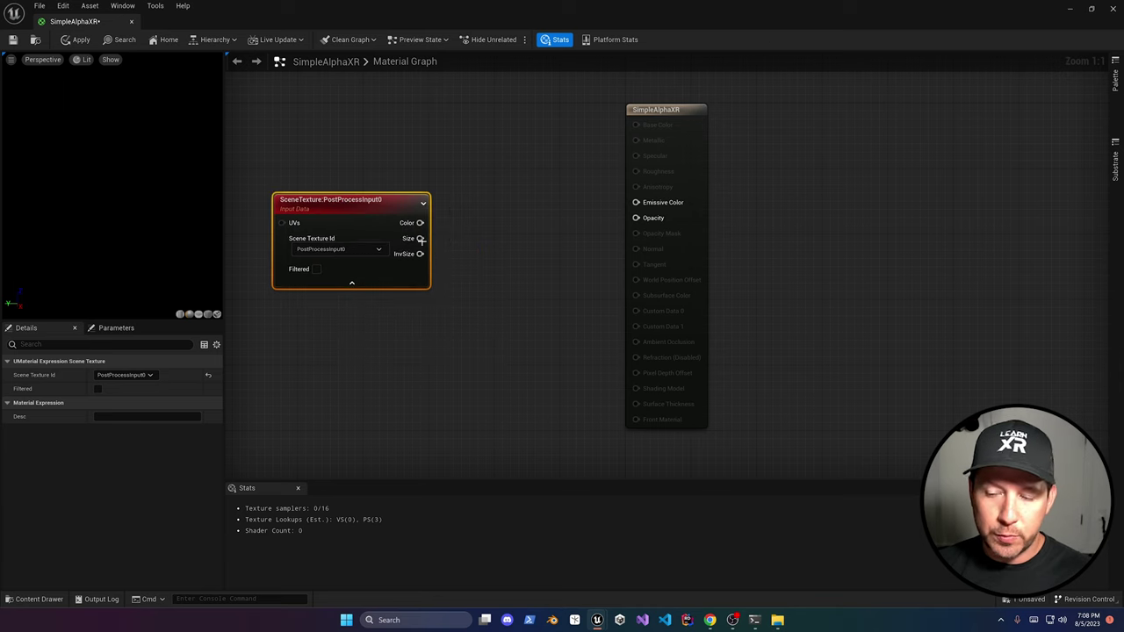
left_click(480, 291)
Add a ComponentMask node and a OneMinus node beside the SceneTexture node
right_click(480, 291)
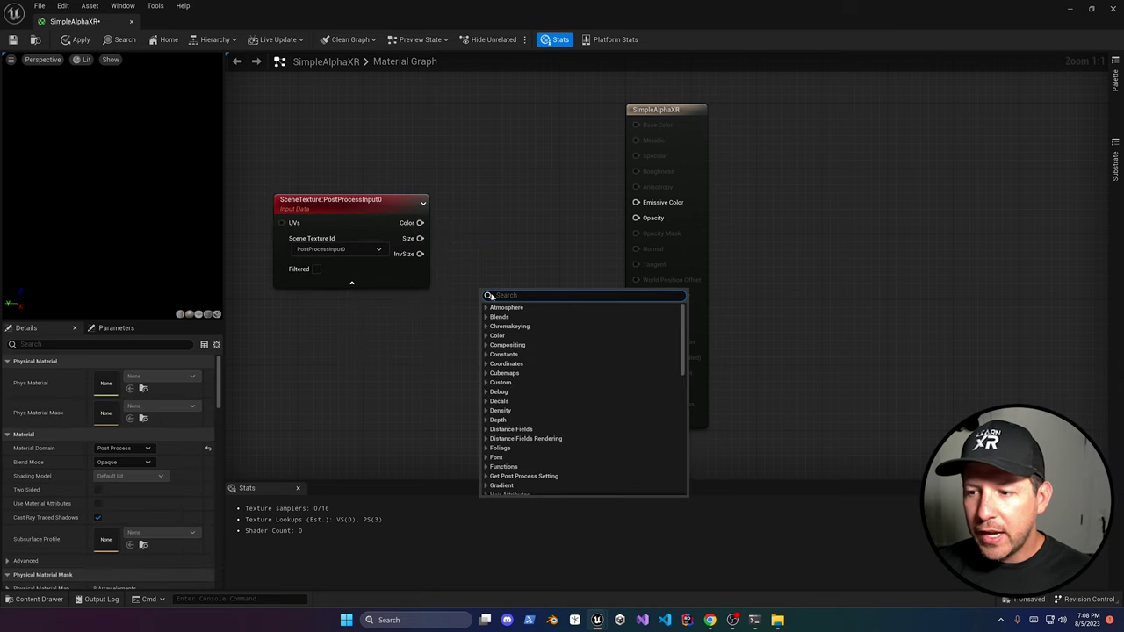
type("compo")
key("Return")
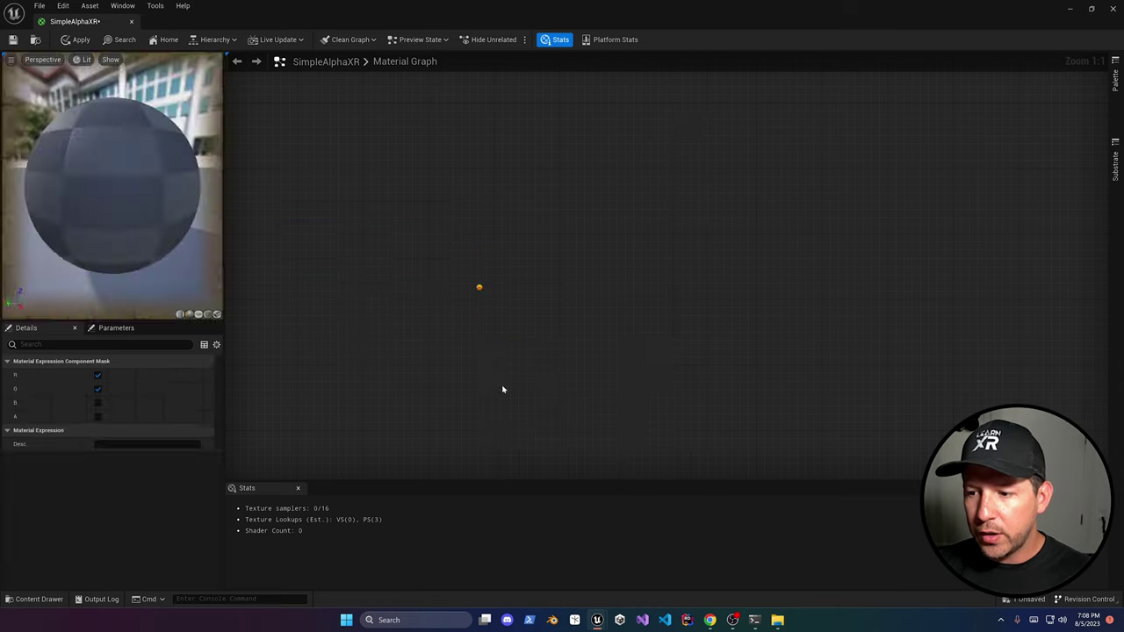
right_click(564, 320)
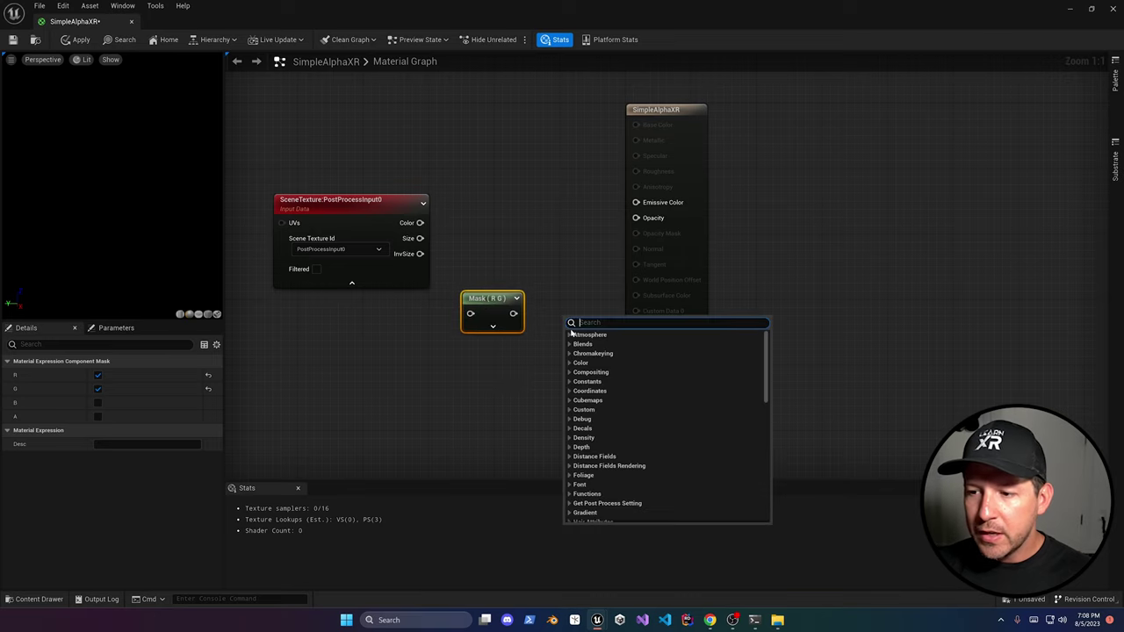
type("onem")
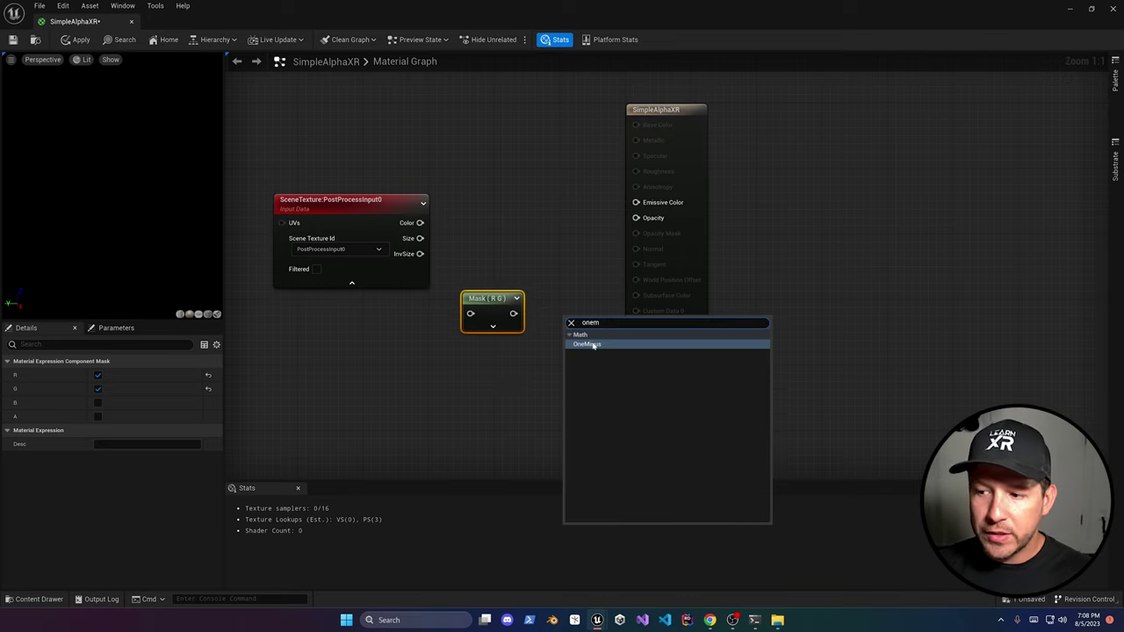
key("Return")
left_click_drag(502, 301, 495, 277)
left_click_drag(575, 322, 546, 283)
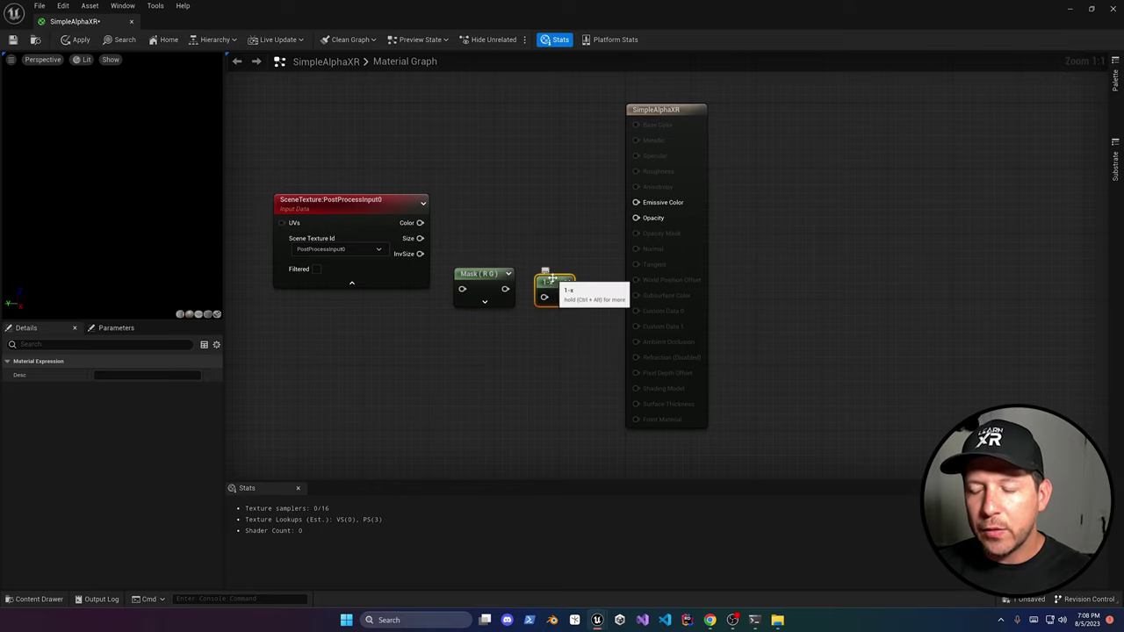
Mask scene Color to alpha only, feed it into 1-x, and connect Color to Emissive Color
left_click_drag(420, 224, 462, 289)
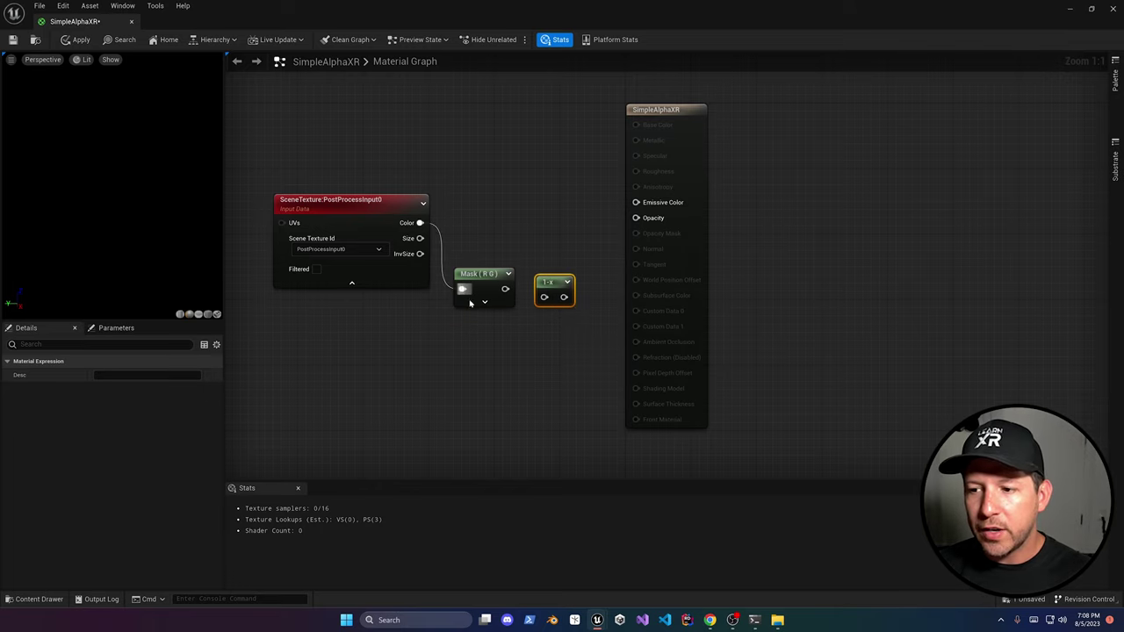
left_click(484, 301)
left_click(480, 323)
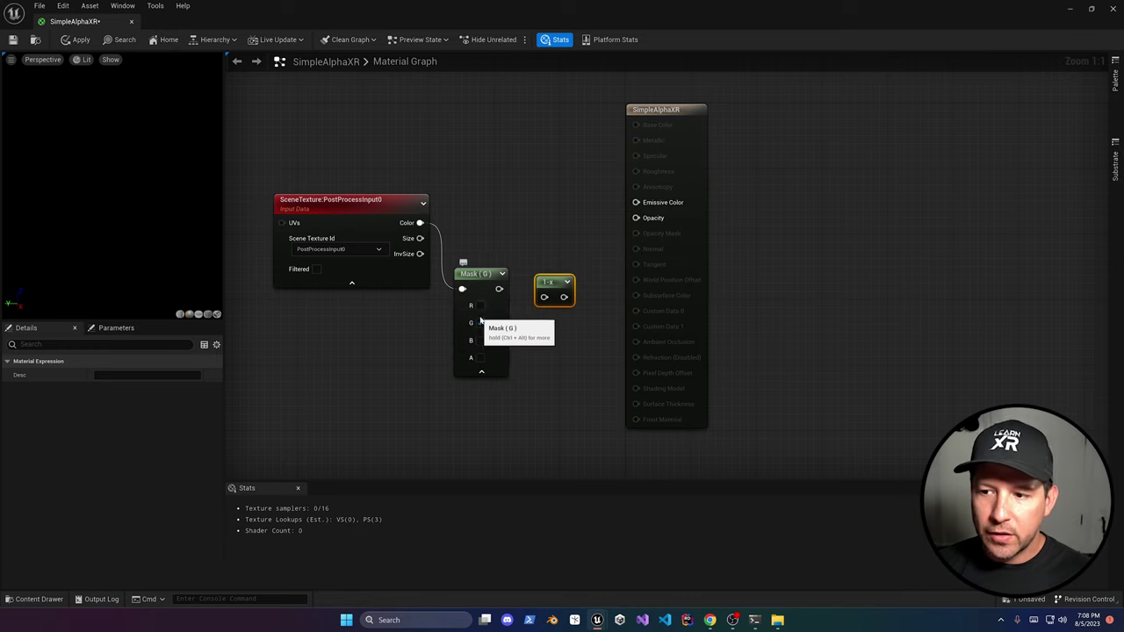
left_click(481, 358)
left_click(481, 305)
left_click_drag(499, 289, 636, 219)
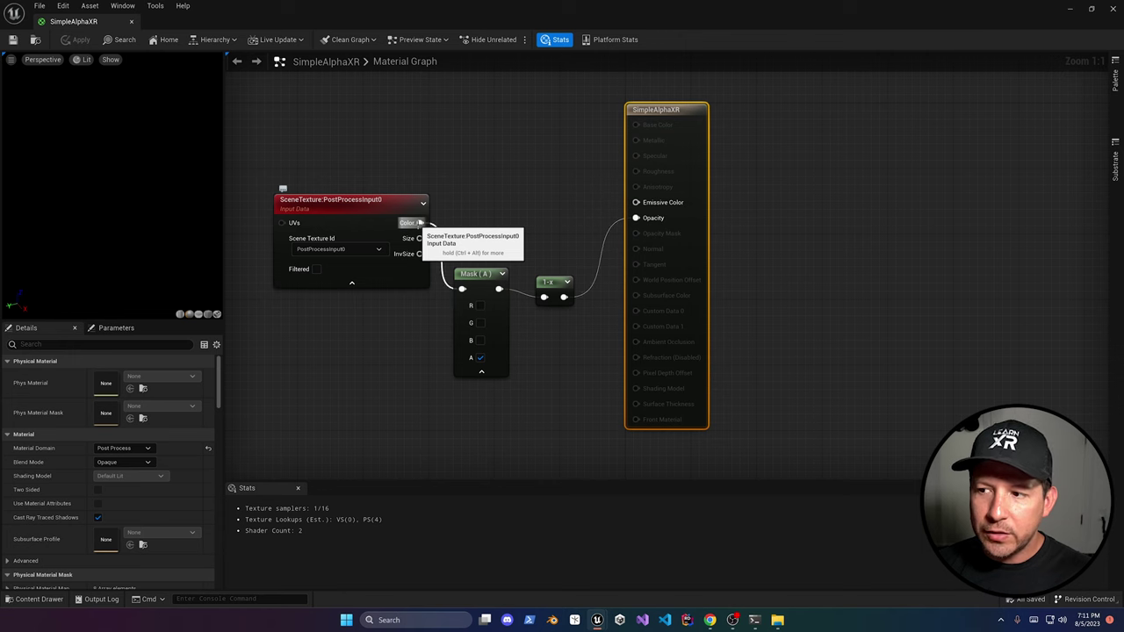
left_click_drag(420, 223, 636, 203)
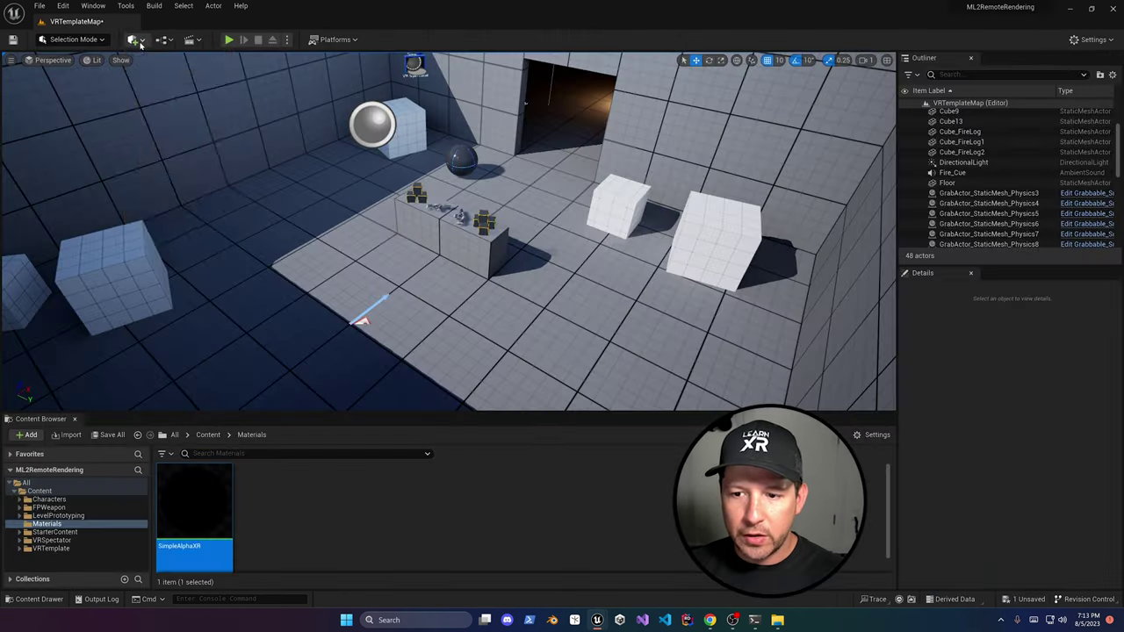
Place a Post Process Volume in the level from the Volumes list
left_click(133, 40)
mouse_move(175, 192)
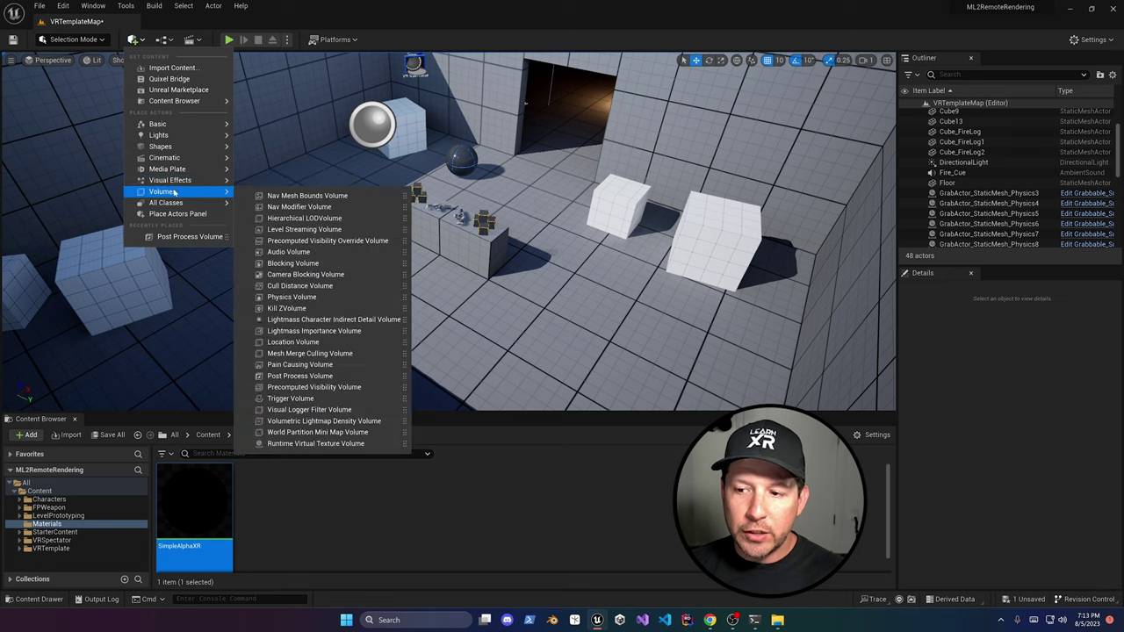
left_click(312, 376)
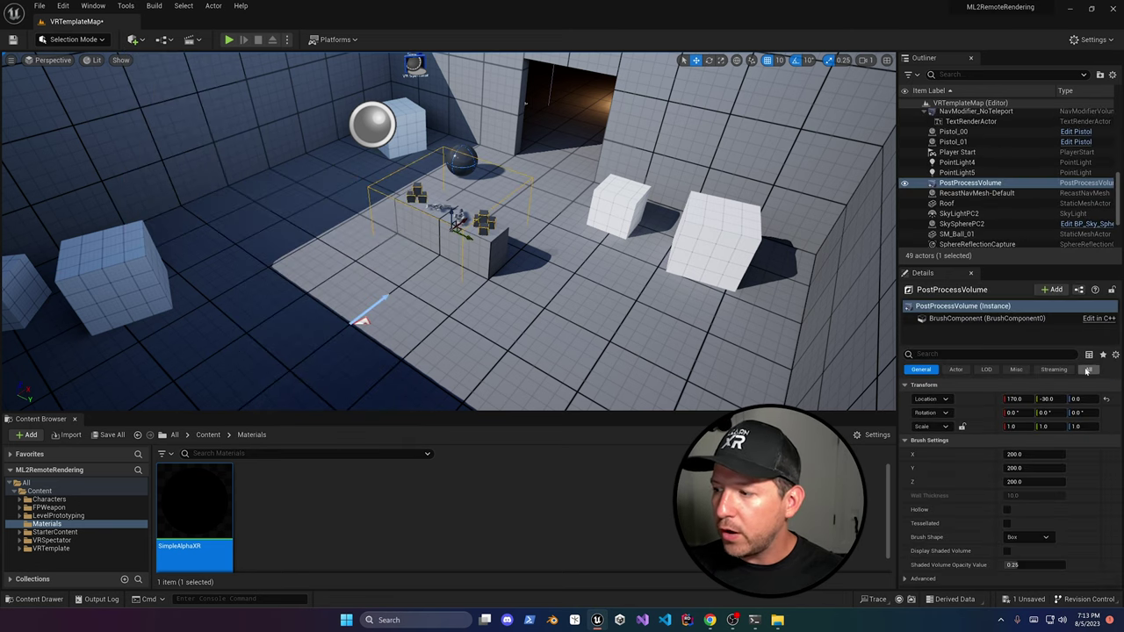
Add a Post Process Materials entry as an Asset Reference set to SimpleAlphaXR
left_click(1089, 368)
left_click_drag(1117, 398, 1116, 513)
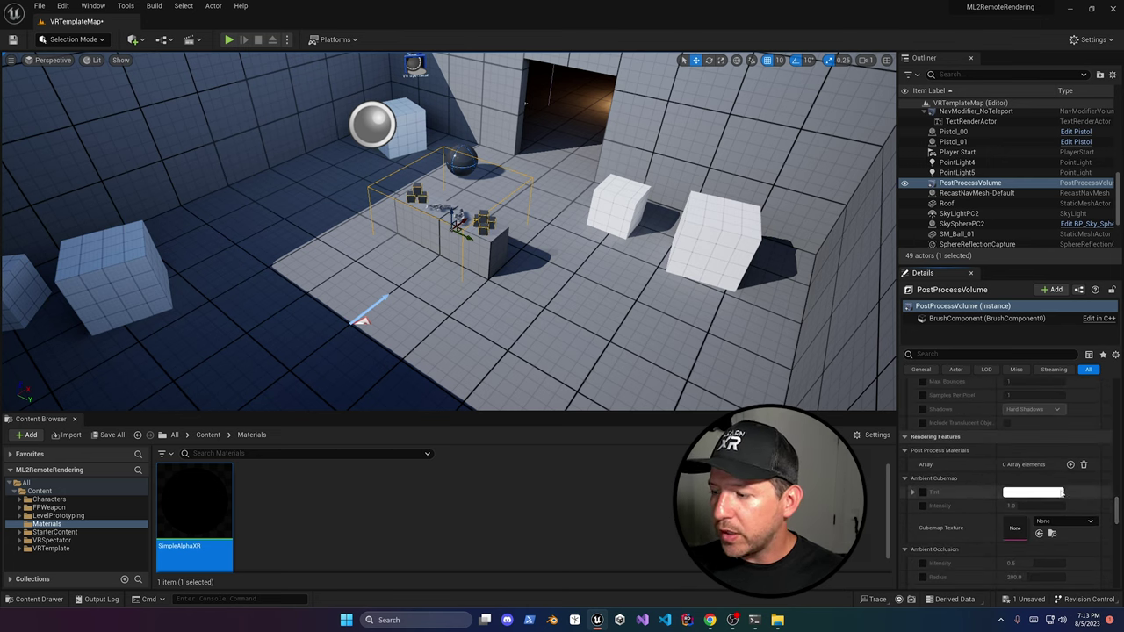
left_click(1070, 465)
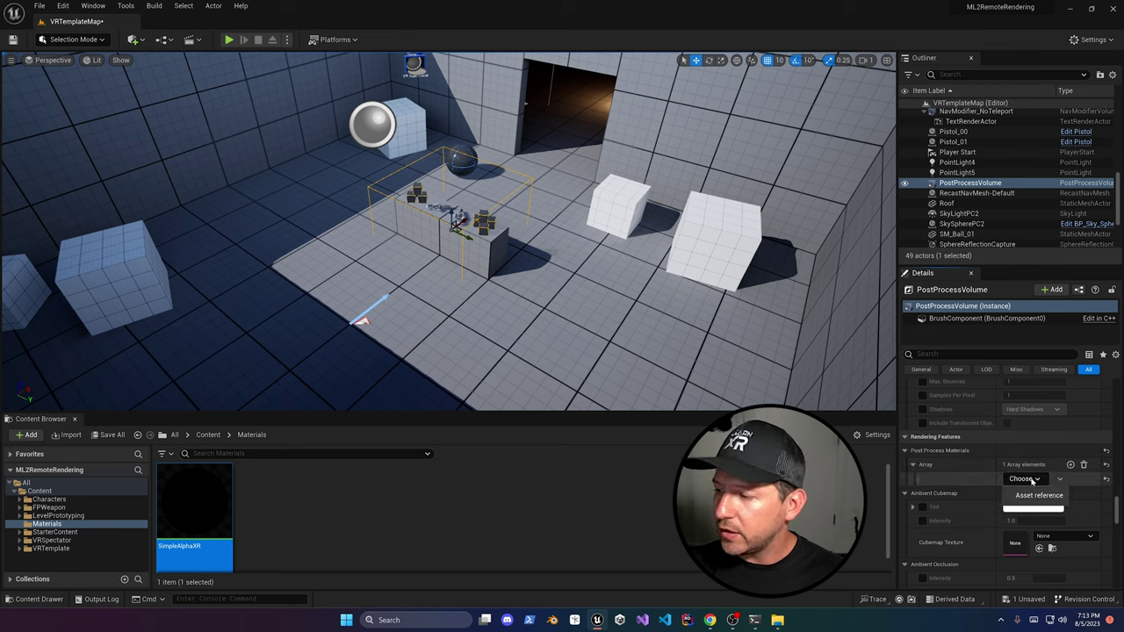
left_click(1033, 480)
left_click(1038, 497)
left_click_drag(195, 510, 1023, 479)
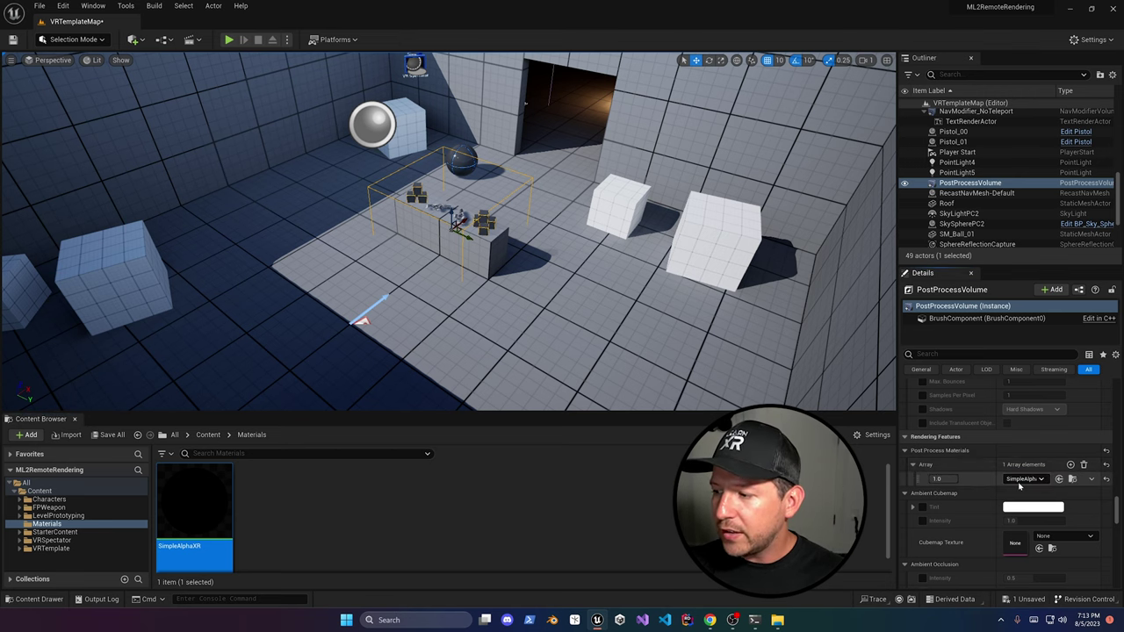
scroll(1115, 527, "down", 5)
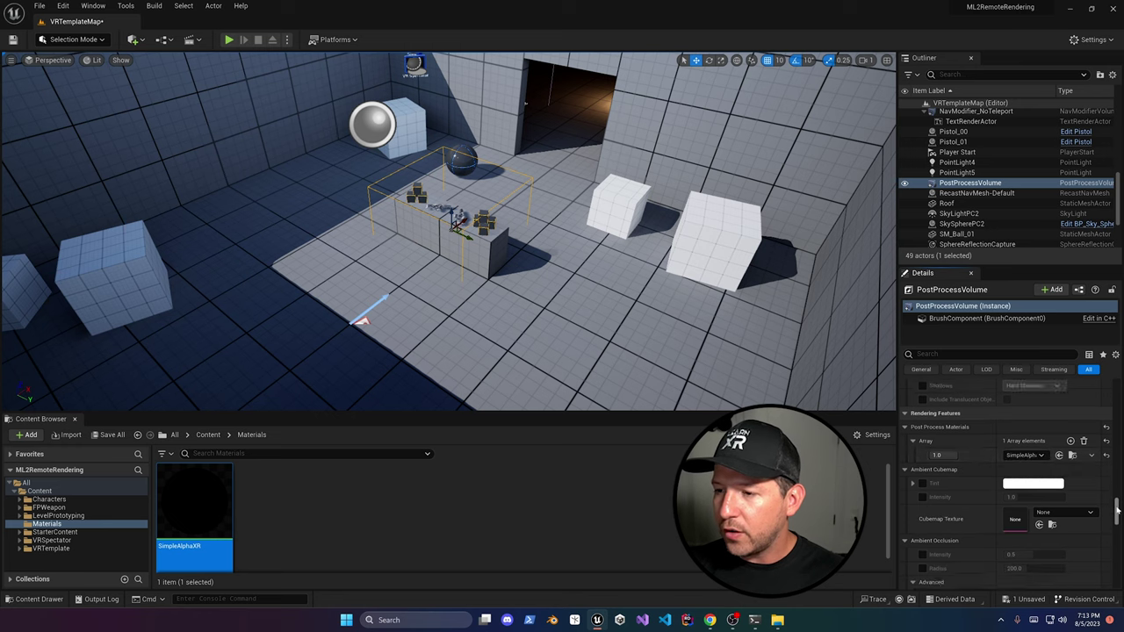
left_click_drag(1116, 527, 1114, 558)
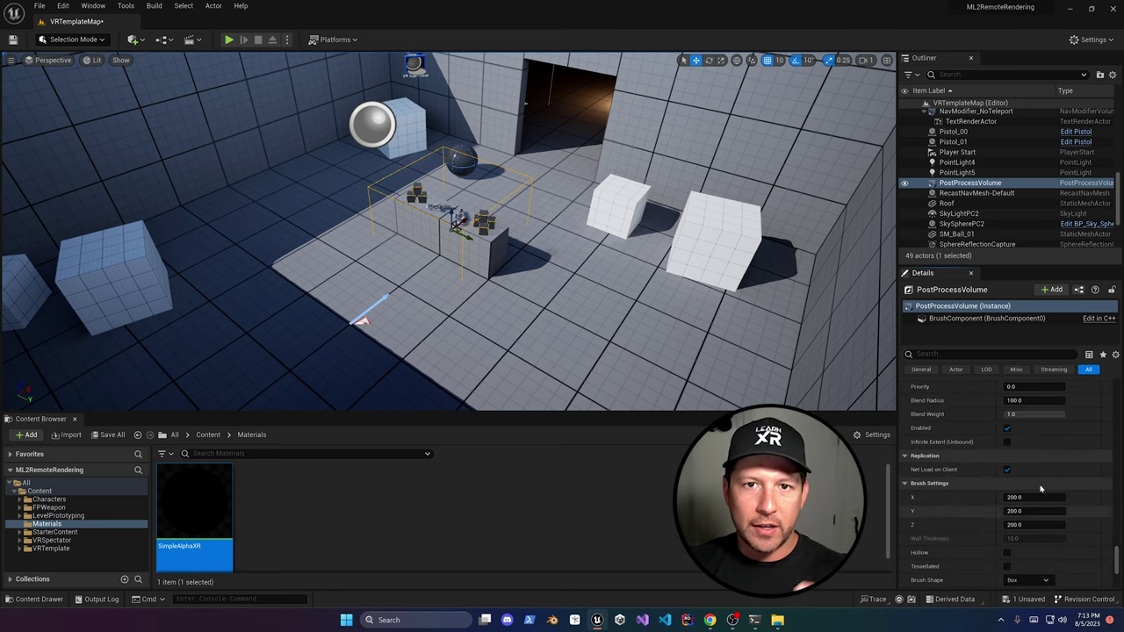
Save all changes with Ctrl+S and select the Floor in the viewport
key("ctrl+s")
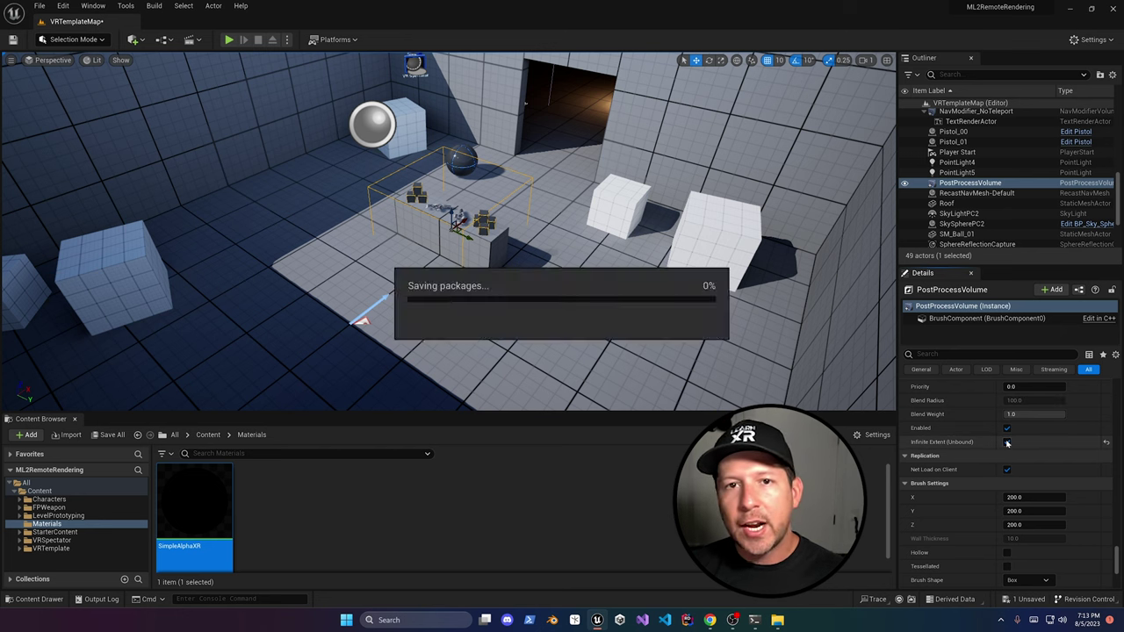
left_click(527, 334)
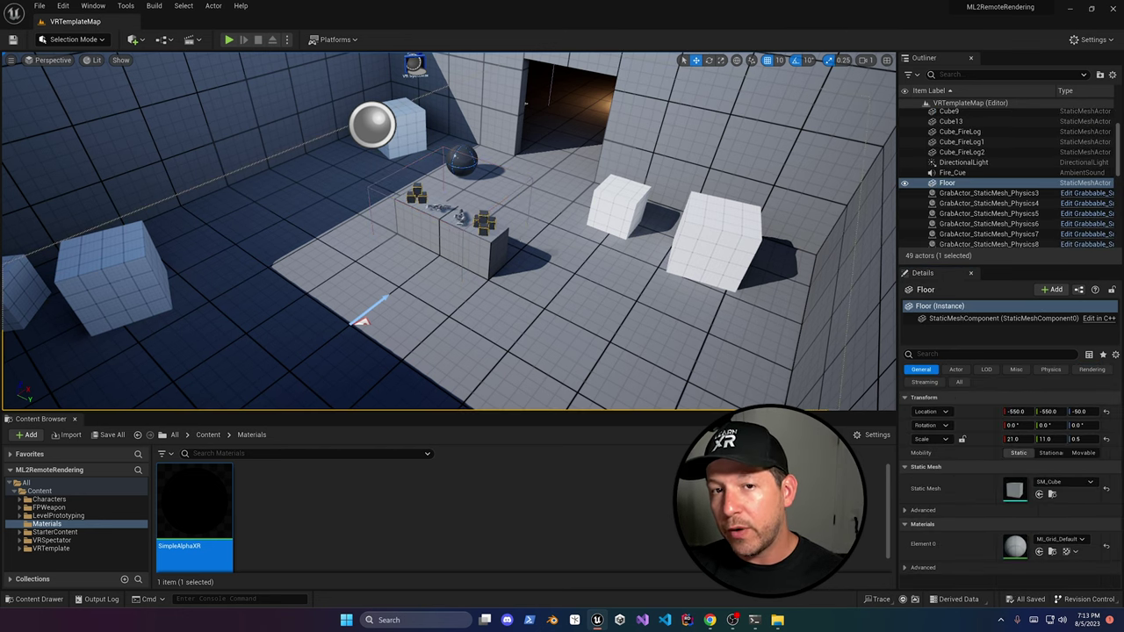